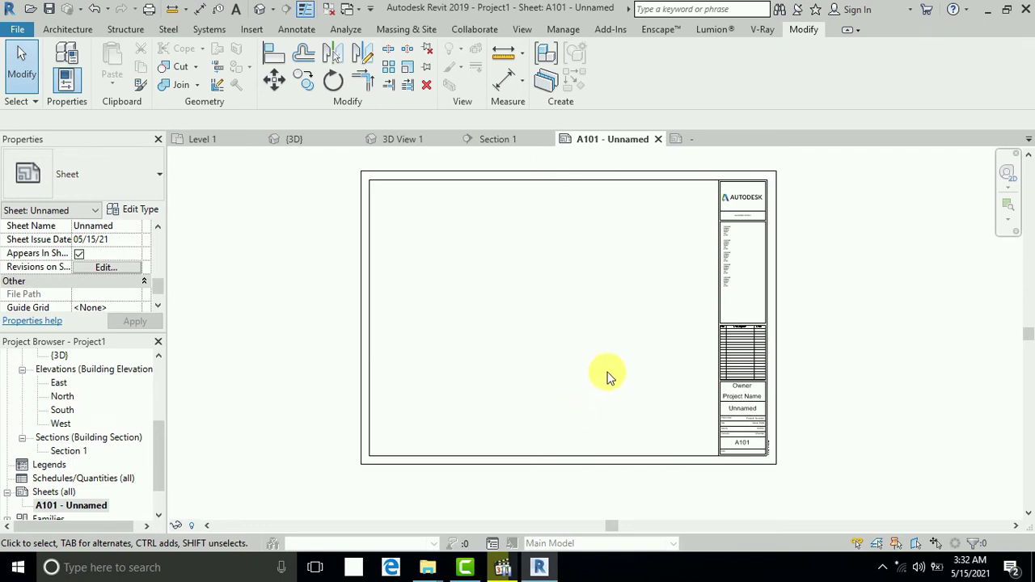
pyautogui.moveTo(607, 373)
pyautogui.mouseDown(button='middle')
pyautogui.moveTo(609, 386)
pyautogui.moveTo(602, 379)
pyautogui.mouseUp(button='middle')
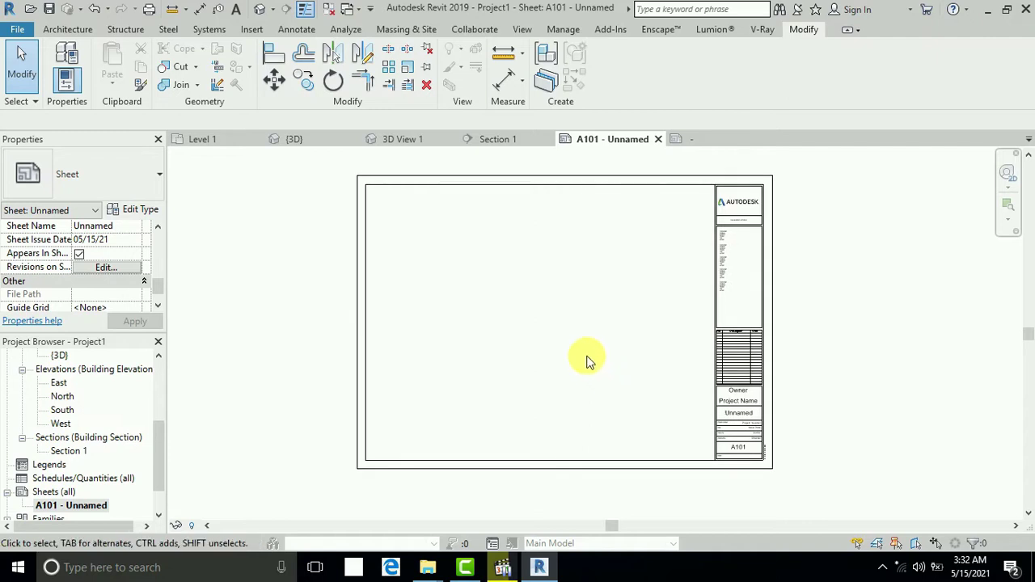
pyautogui.scroll(1, 587, 359)
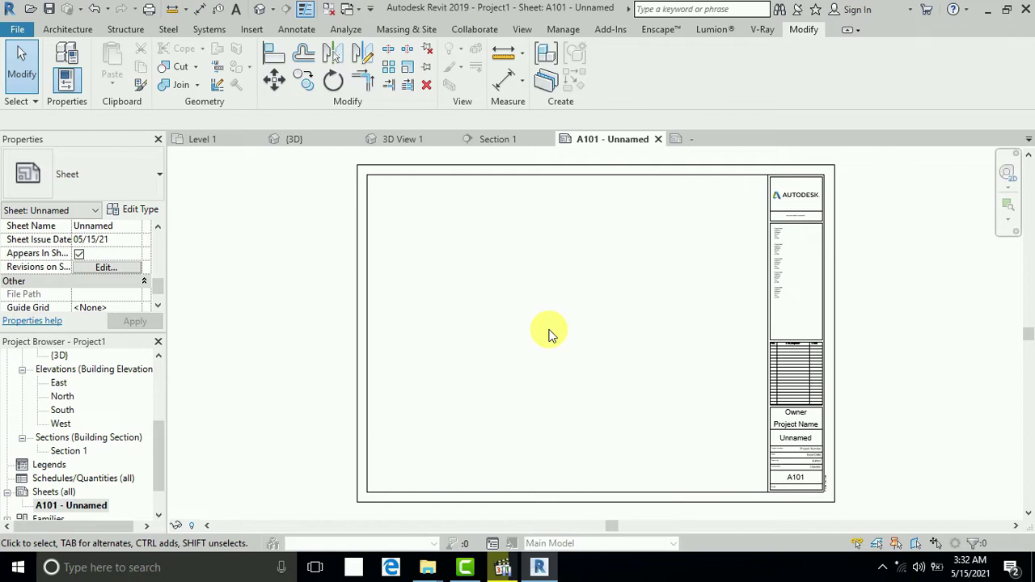
pyautogui.moveTo(563, 333); pyautogui.dragTo(556, 330, button='middle')
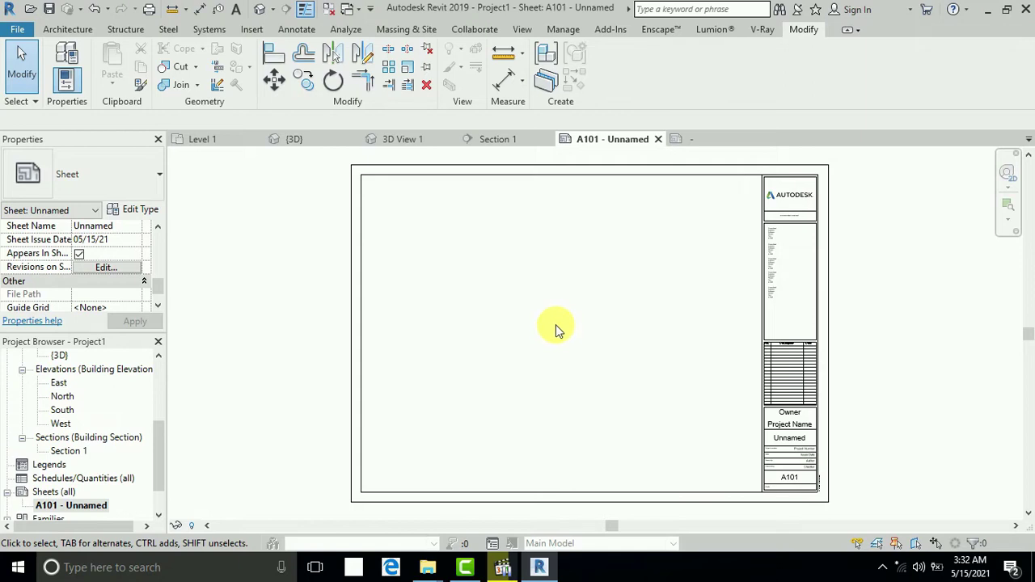
pyautogui.moveTo(555, 324); pyautogui.dragTo(550, 327, button='middle')
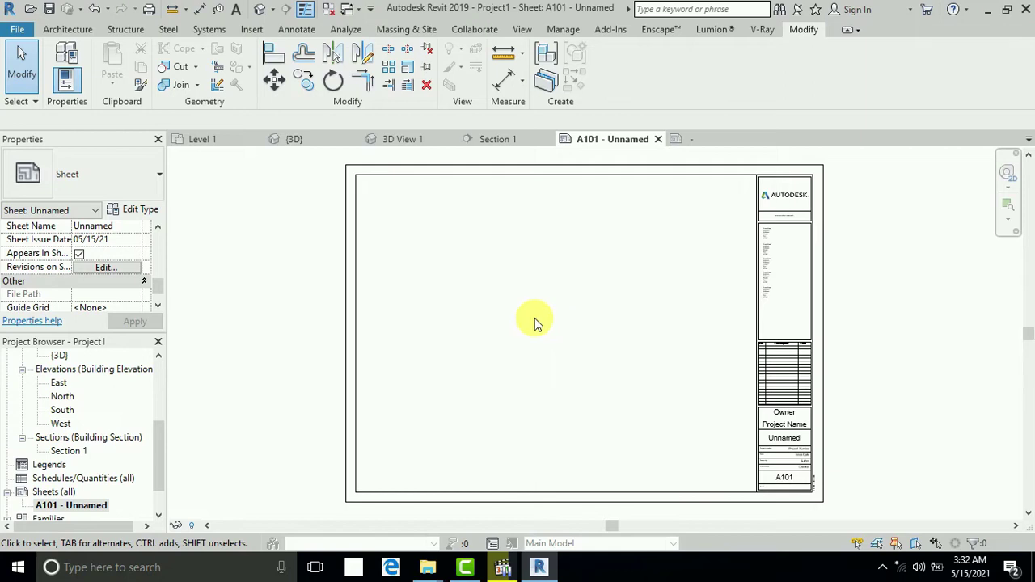
pyautogui.moveTo(534, 322); pyautogui.dragTo(528, 322, button='middle')
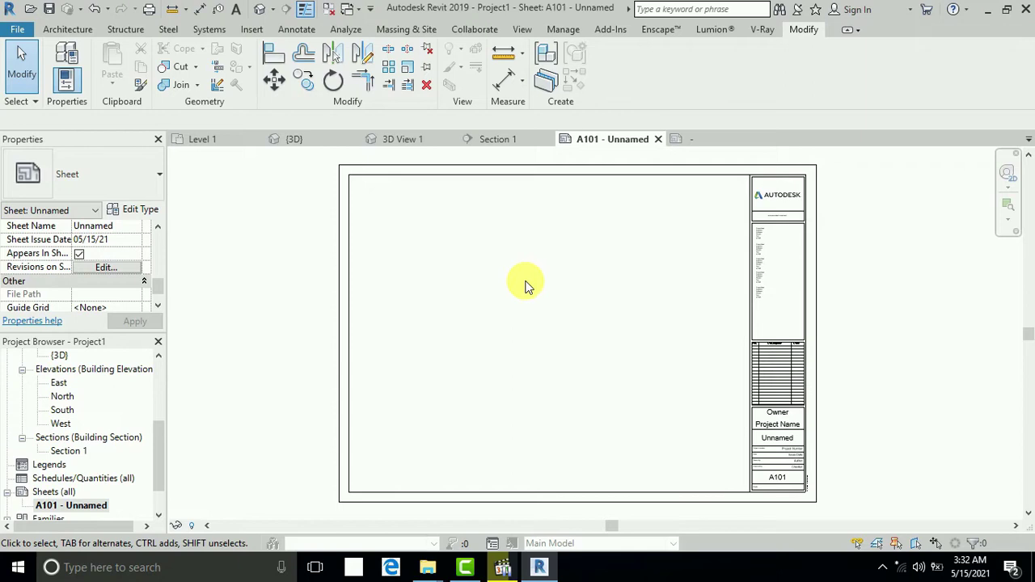
pyautogui.moveTo(526, 287); pyautogui.dragTo(520, 289, button='middle')
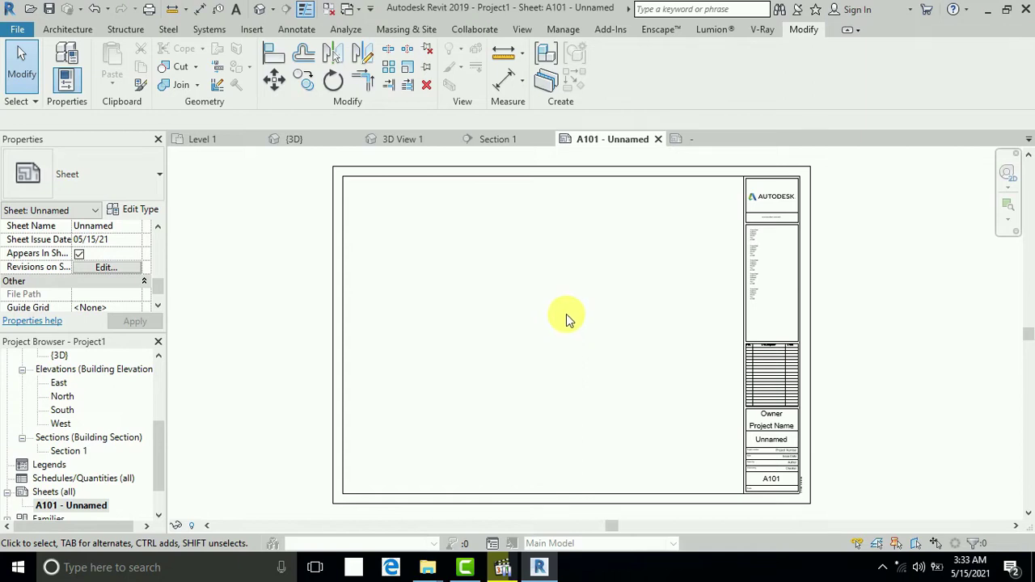
pyautogui.moveTo(566, 317)
pyautogui.mouseDown(button='middle')
pyautogui.moveTo(538, 300)
pyautogui.moveTo(553, 308)
pyautogui.mouseUp(button='middle')
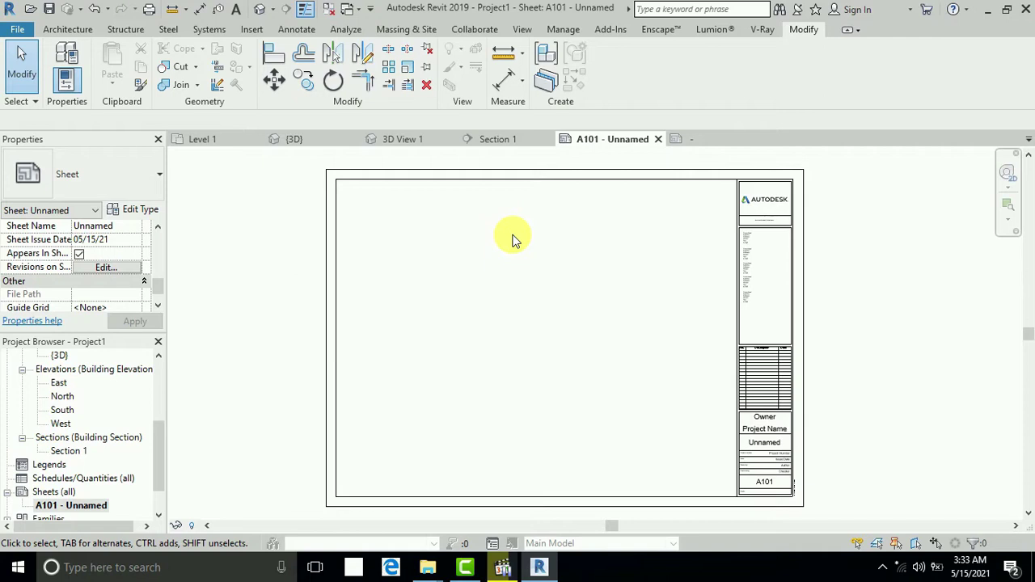
pyautogui.moveTo(523, 254); pyautogui.dragTo(522, 253, button='middle')
pyautogui.moveTo(490, 241)
pyautogui.mouseDown(button='middle')
pyautogui.moveTo(497, 254)
pyautogui.moveTo(487, 249)
pyautogui.mouseUp(button='middle')
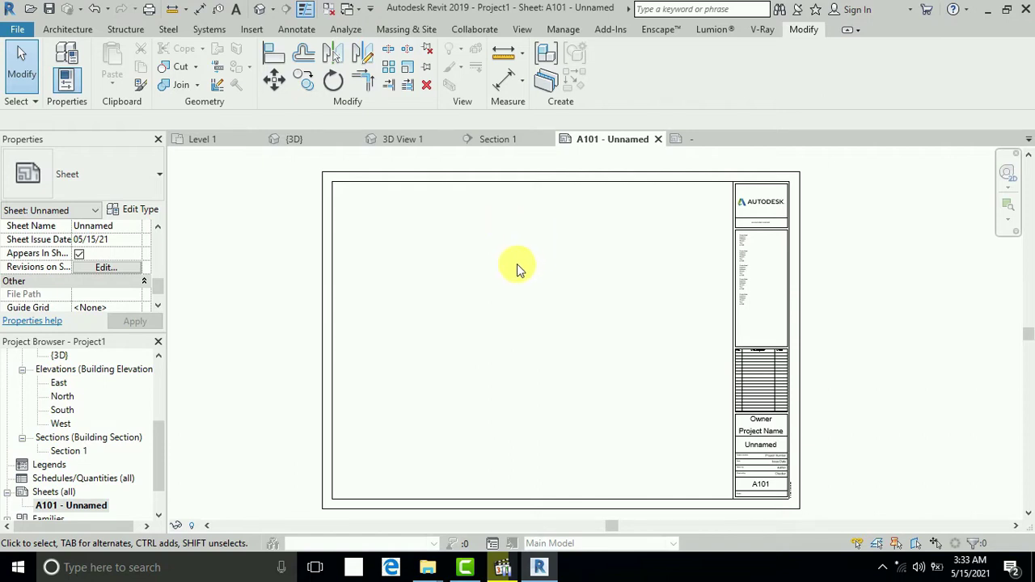
pyautogui.moveTo(515, 268)
pyautogui.mouseDown(button='middle')
pyautogui.moveTo(523, 273)
pyautogui.moveTo(510, 266)
pyautogui.mouseUp(button='middle')
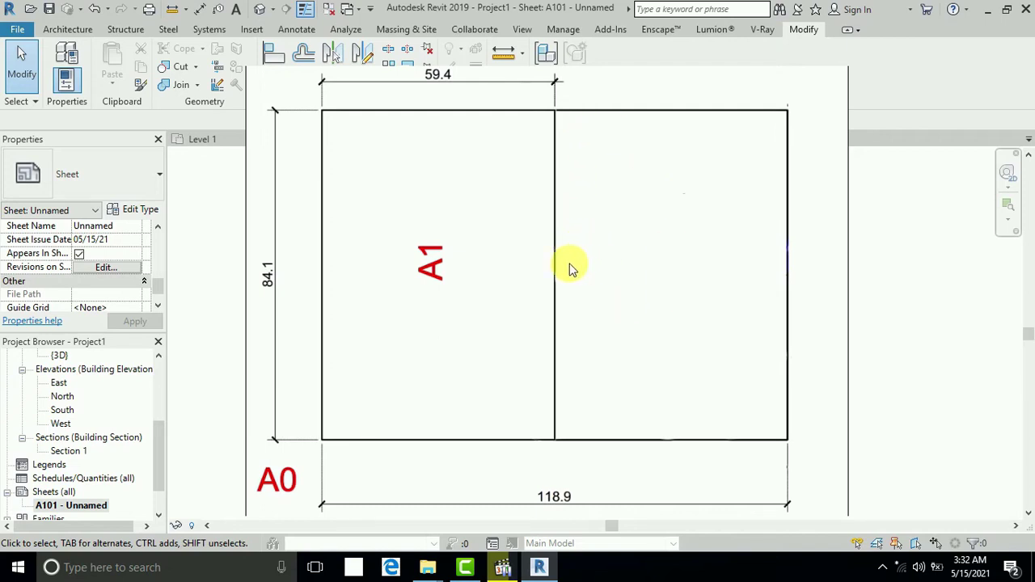
pyautogui.click(588, 271)
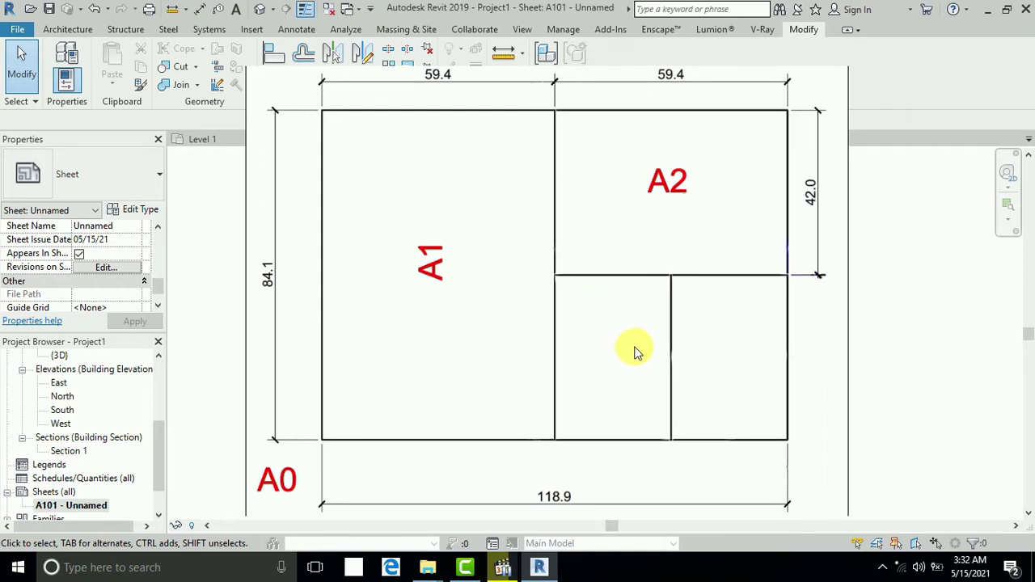
pyautogui.hotkey('ctrl', 'v')
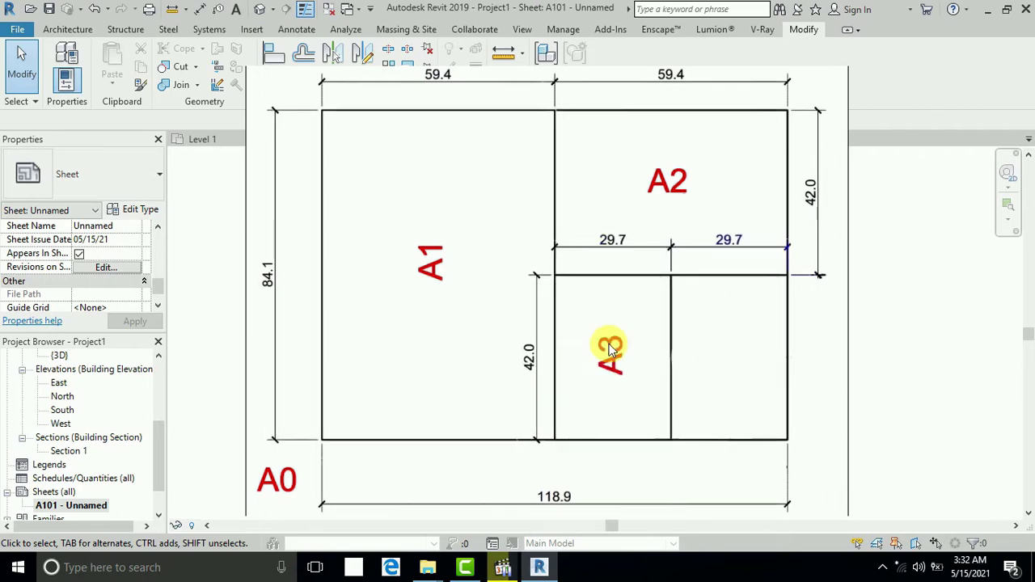
pyautogui.click(612, 358)
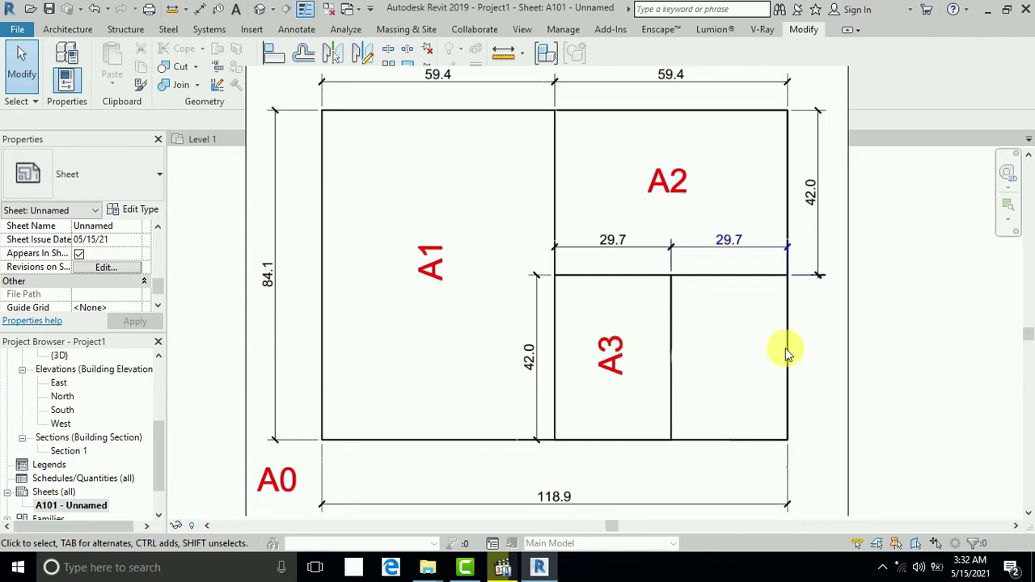
pyautogui.click(675, 374)
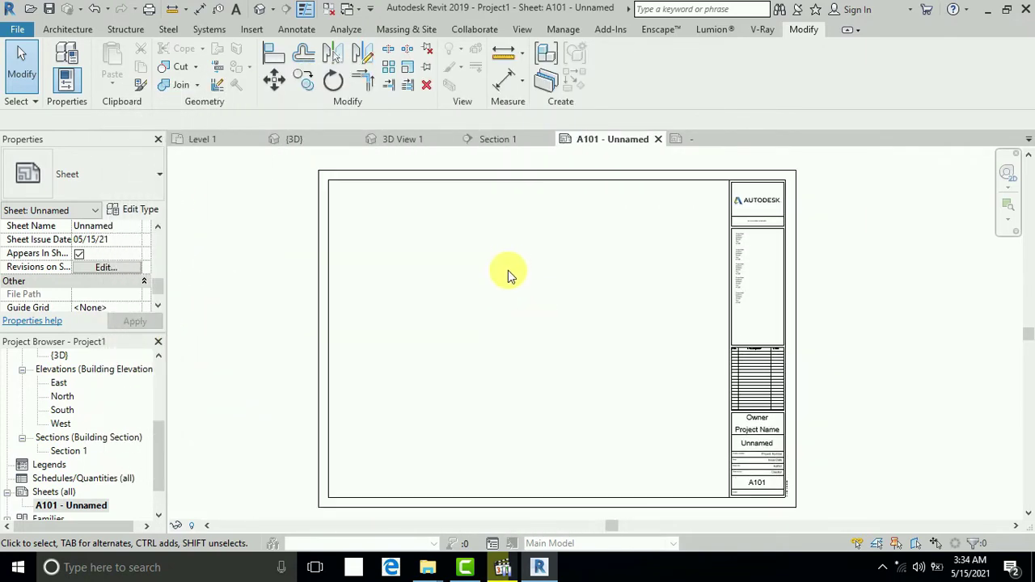
pyautogui.moveTo(508, 270); pyautogui.dragTo(510, 272, button='middle')
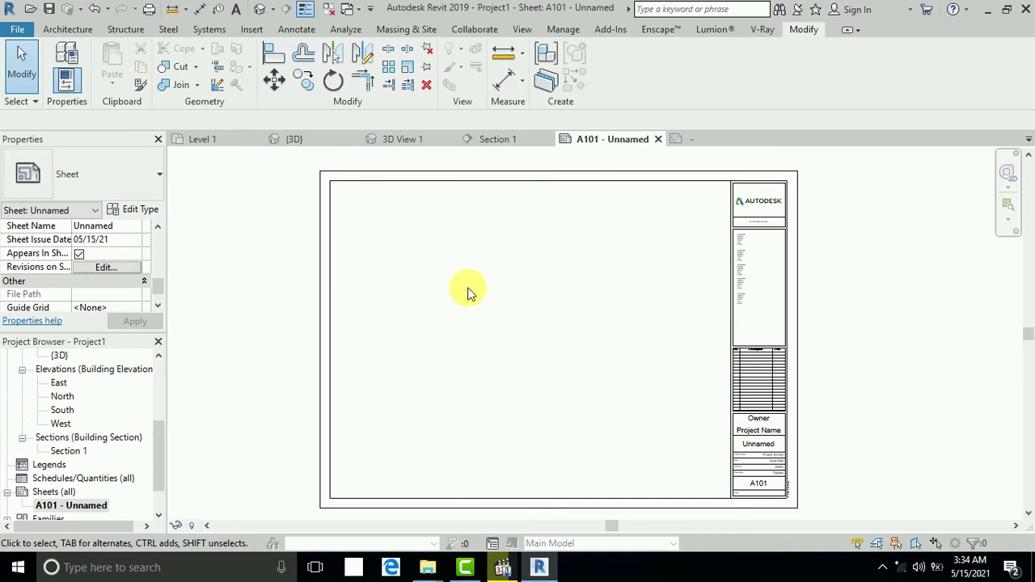
pyautogui.moveTo(469, 293); pyautogui.dragTo(474, 296, button='middle')
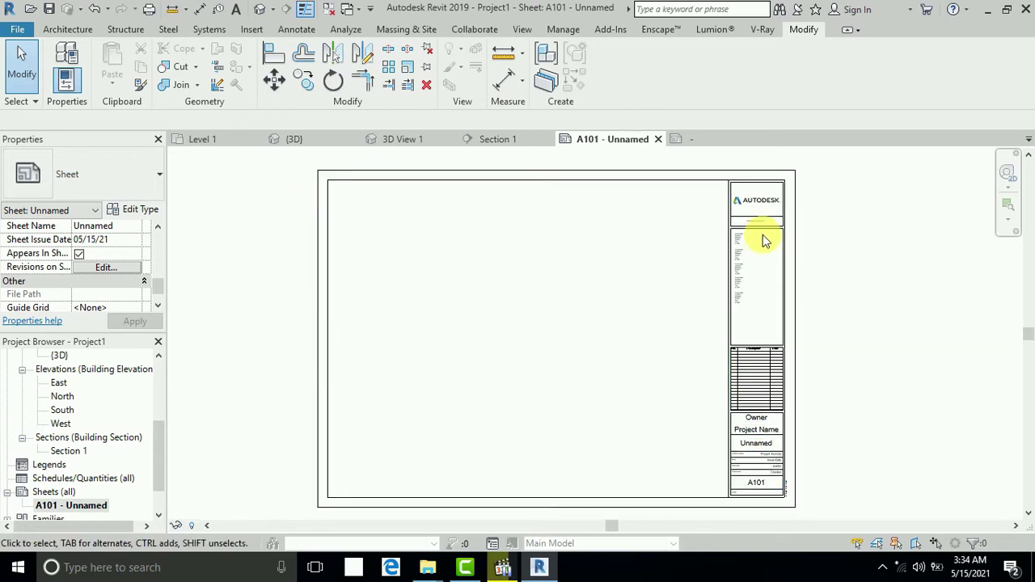
# Delete the sheet A101 - Unnamed from the project.
pyautogui.rightClick(93, 505)
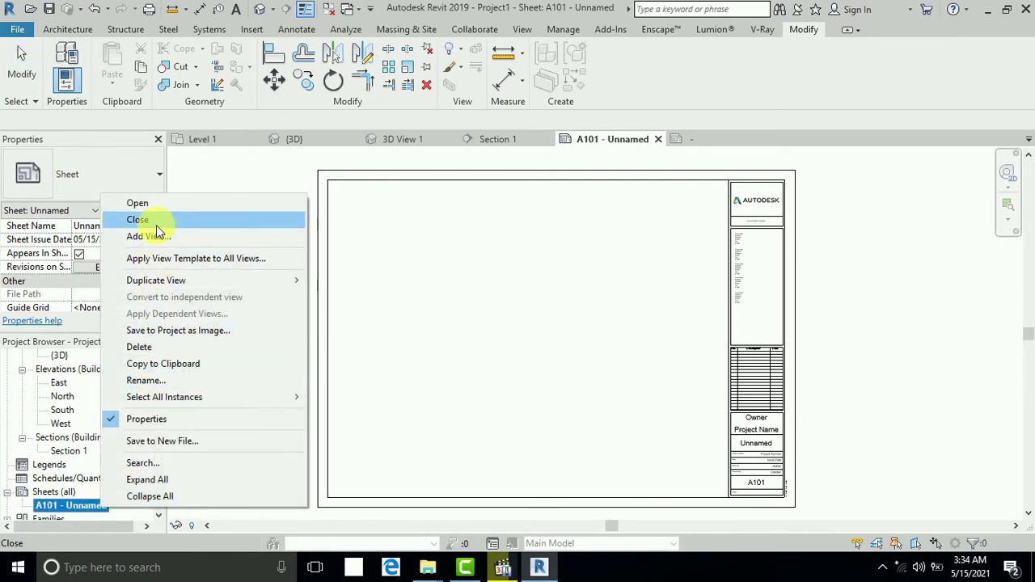
pyautogui.click(173, 349)
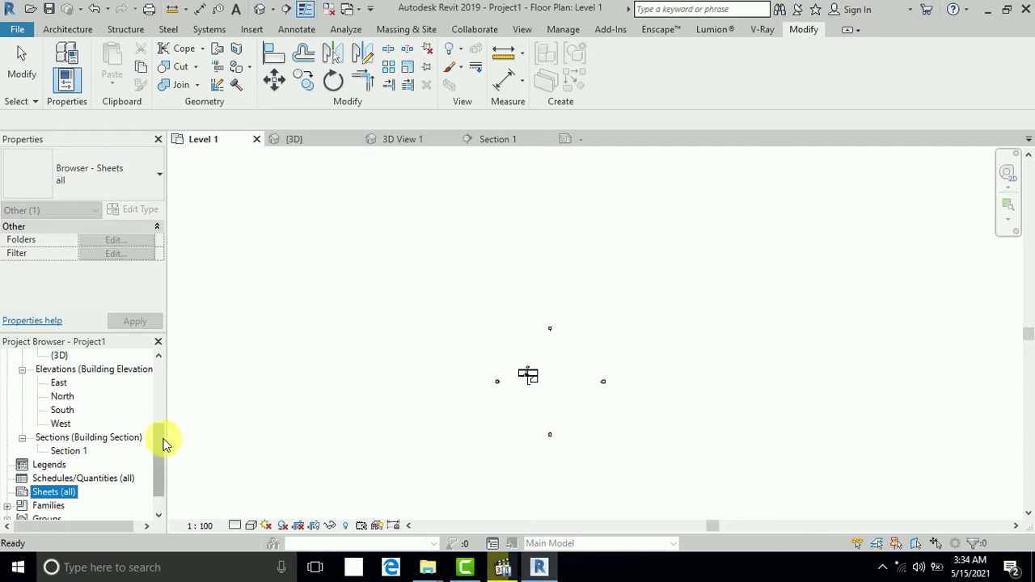
# Bring up the Level 1 floor plan and examine the building's layout and section line.
pyautogui.moveTo(164, 441); pyautogui.dragTo(164, 370)
pyautogui.click(55, 385)
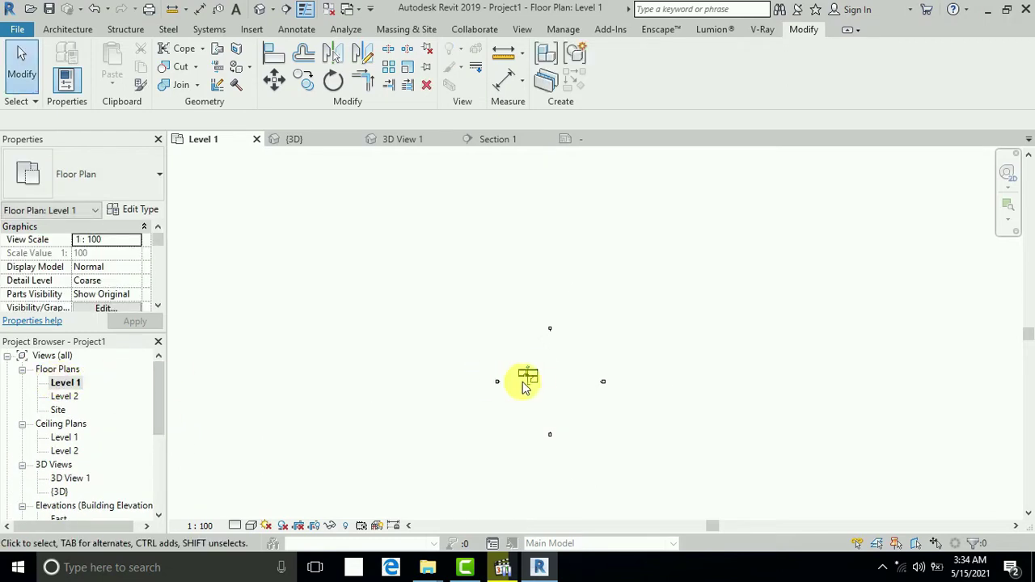
pyautogui.scroll(5, 508, 397)
pyautogui.scroll(2, 508, 397)
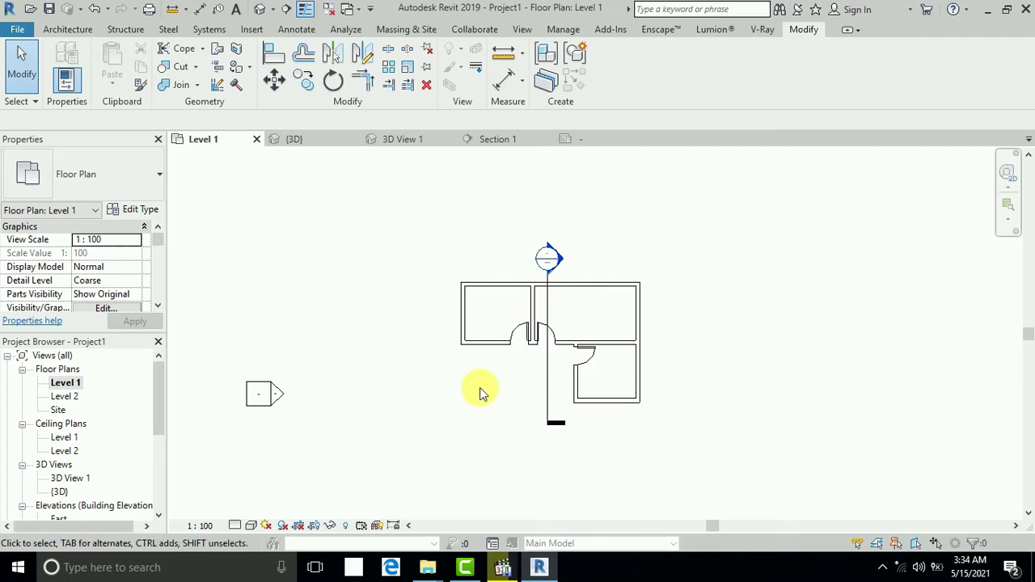
pyautogui.moveTo(469, 389); pyautogui.dragTo(461, 391, button='middle')
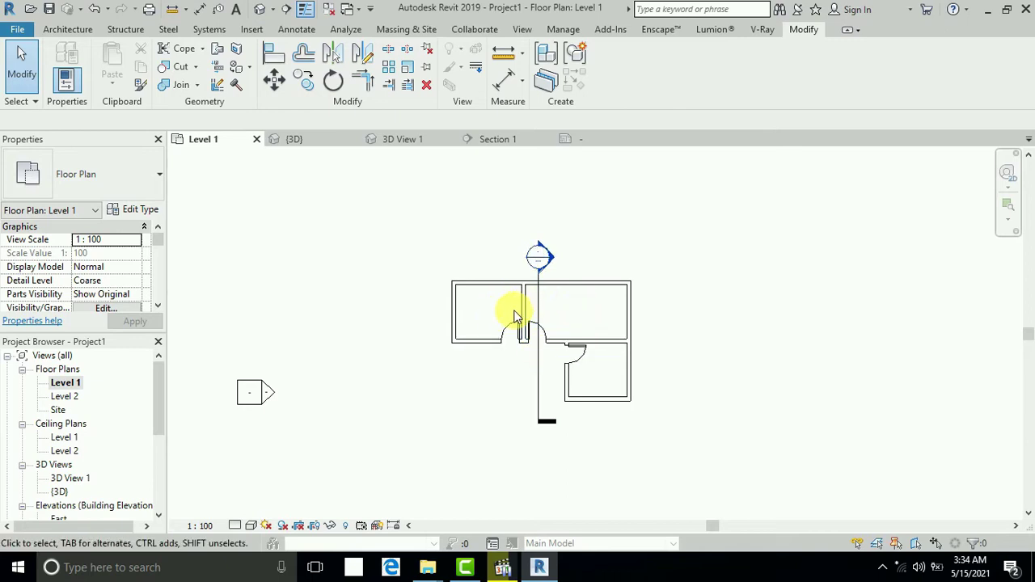
pyautogui.moveTo(447, 402); pyautogui.dragTo(446, 402, button='middle')
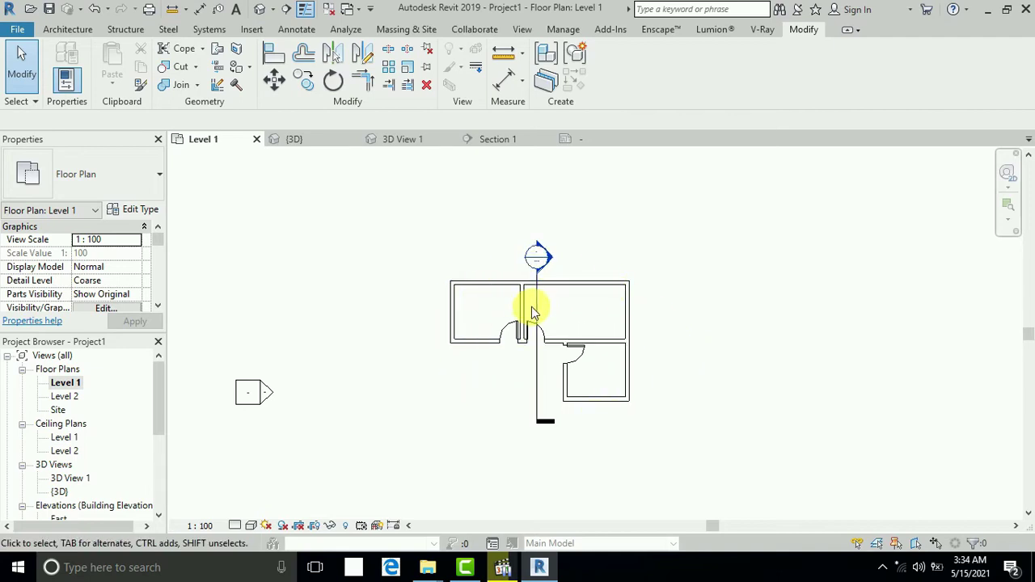
# View Section 1 from its marker and the 3D View 1 perspective, returning to the Level 1 floor plan after each.
pyautogui.doubleClick(550, 258)
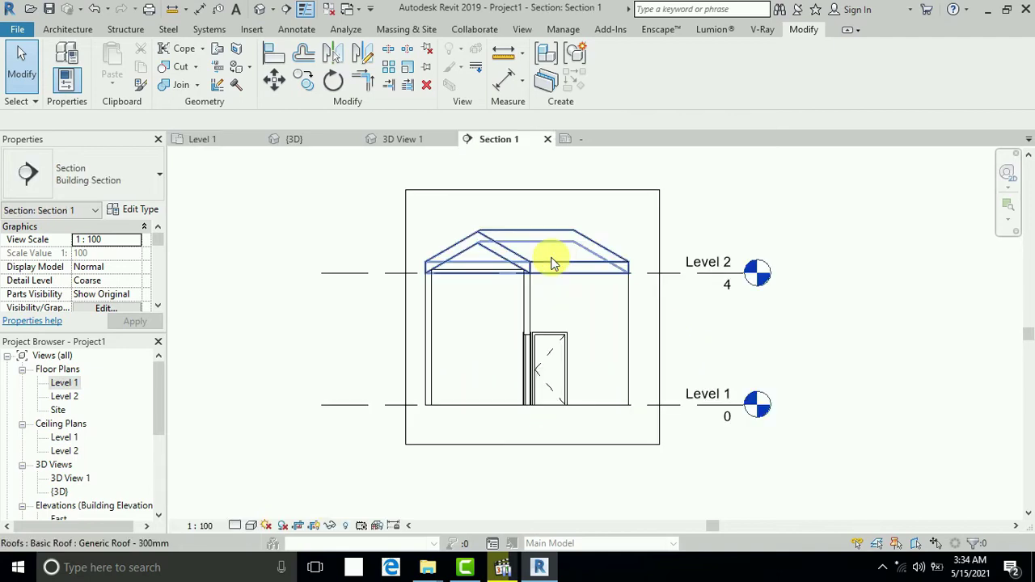
pyautogui.doubleClick(69, 385)
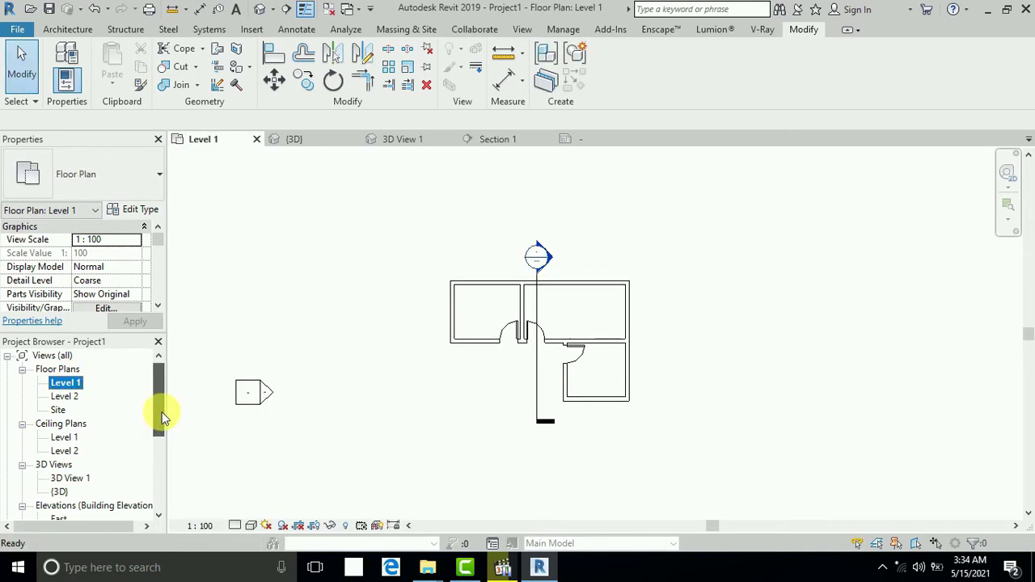
pyautogui.scroll(-1, 162, 417)
pyautogui.doubleClick(77, 464)
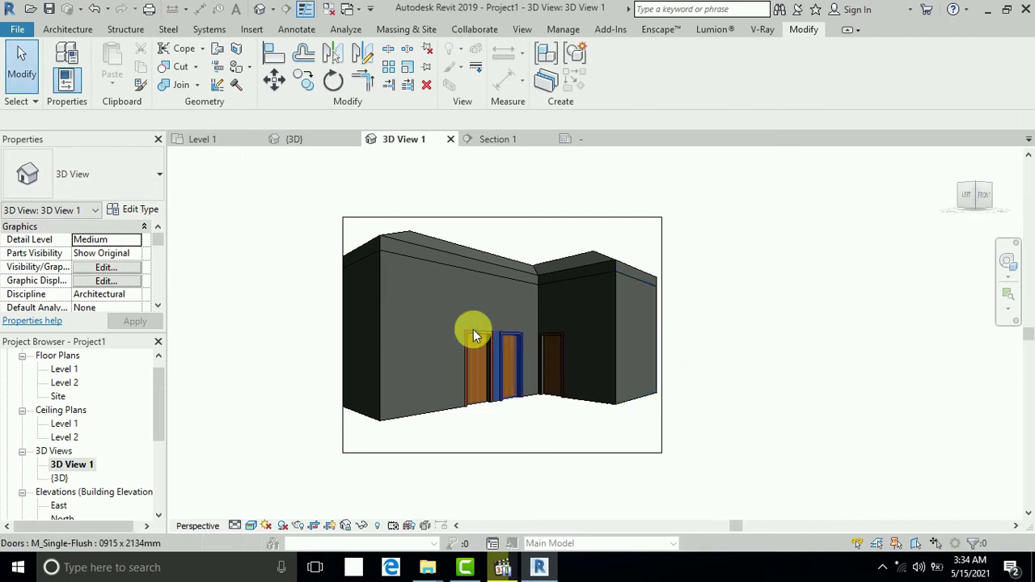
pyautogui.scroll(1, 68, 393)
pyautogui.doubleClick(72, 386)
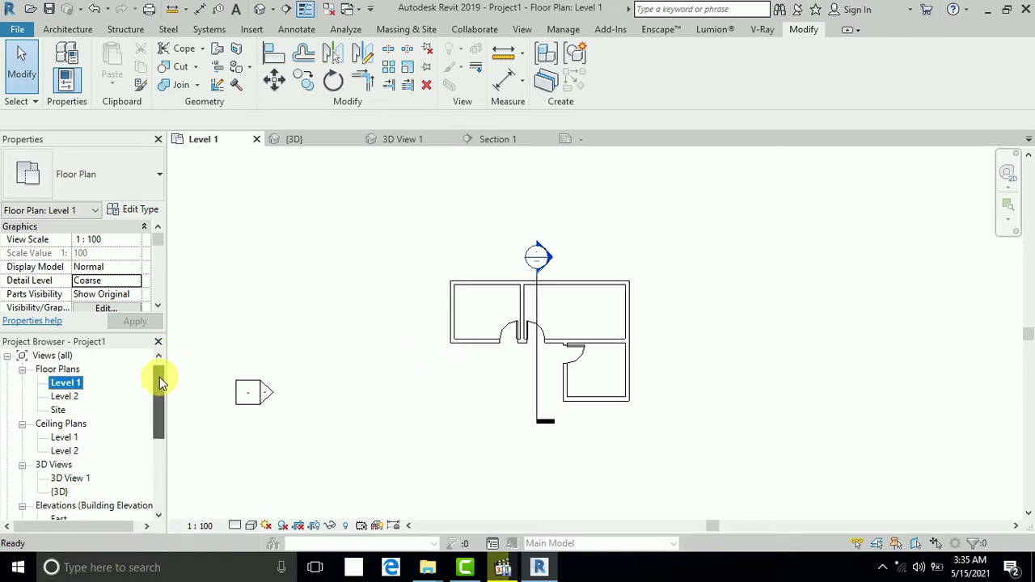
# Start creating a new sheet under Sheets (all) in the project browser.
pyautogui.moveTo(162, 377); pyautogui.dragTo(159, 388)
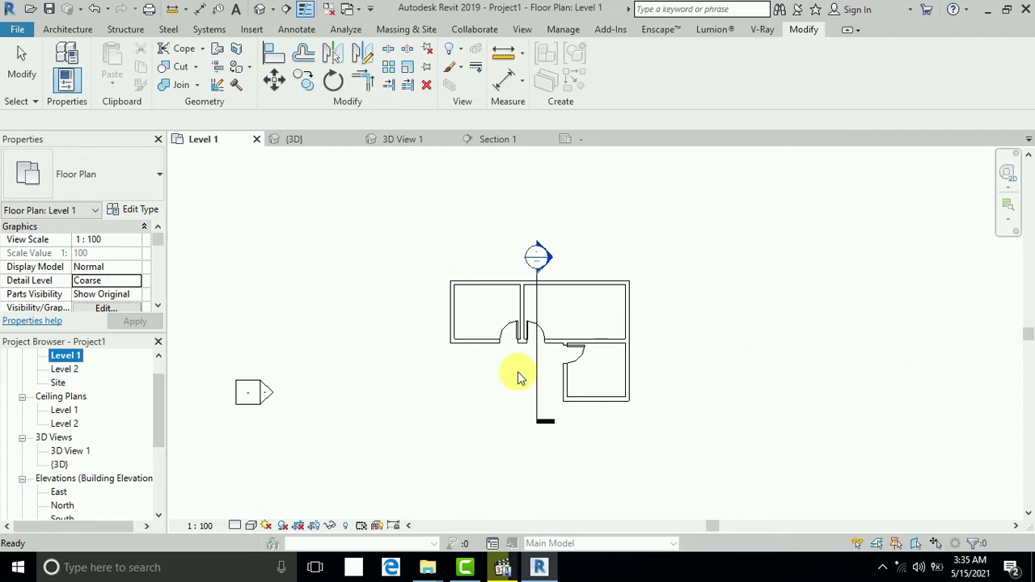
pyautogui.moveTo(158, 387); pyautogui.dragTo(155, 446)
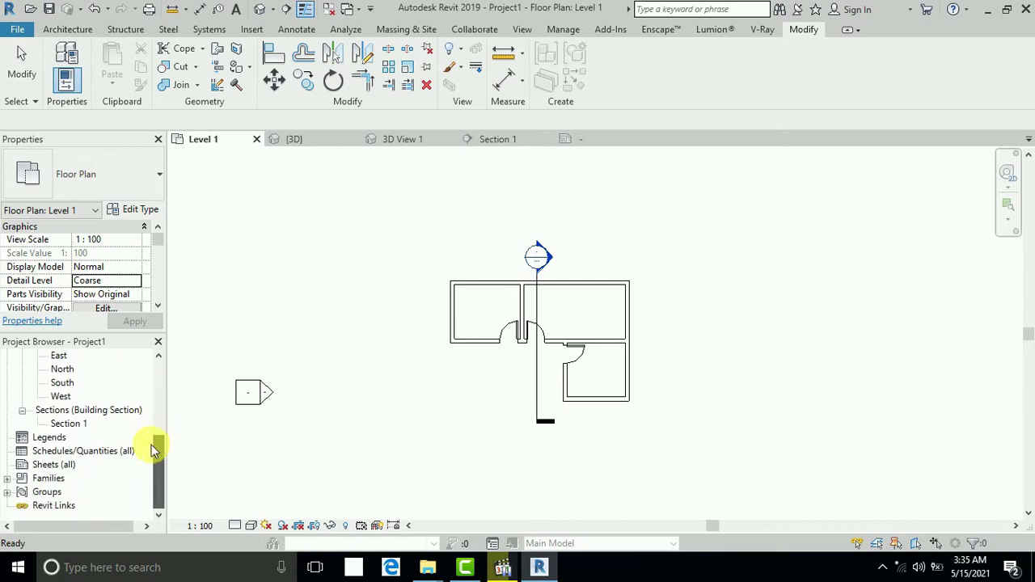
pyautogui.click(51, 467)
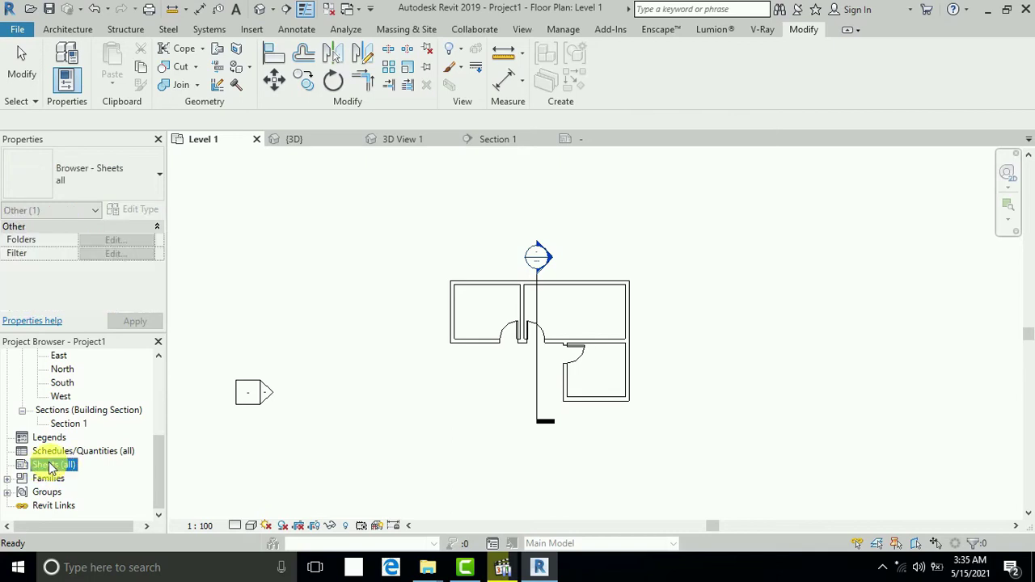
pyautogui.rightClick(51, 467)
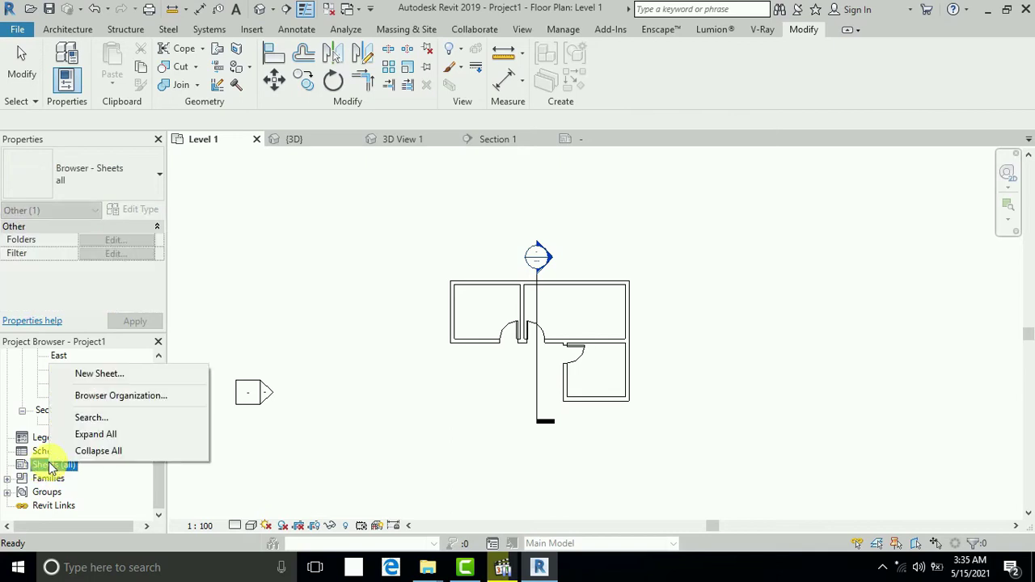
pyautogui.click(89, 374)
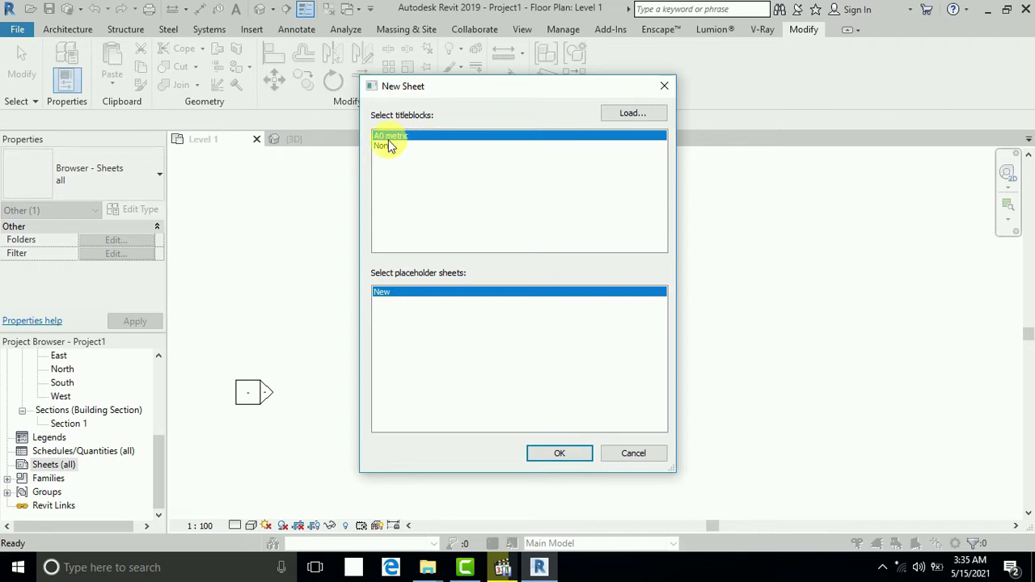
# Browse the family library to the Titleblocks folder inside US Metric for loading a titleblock.
pyautogui.click(636, 115)
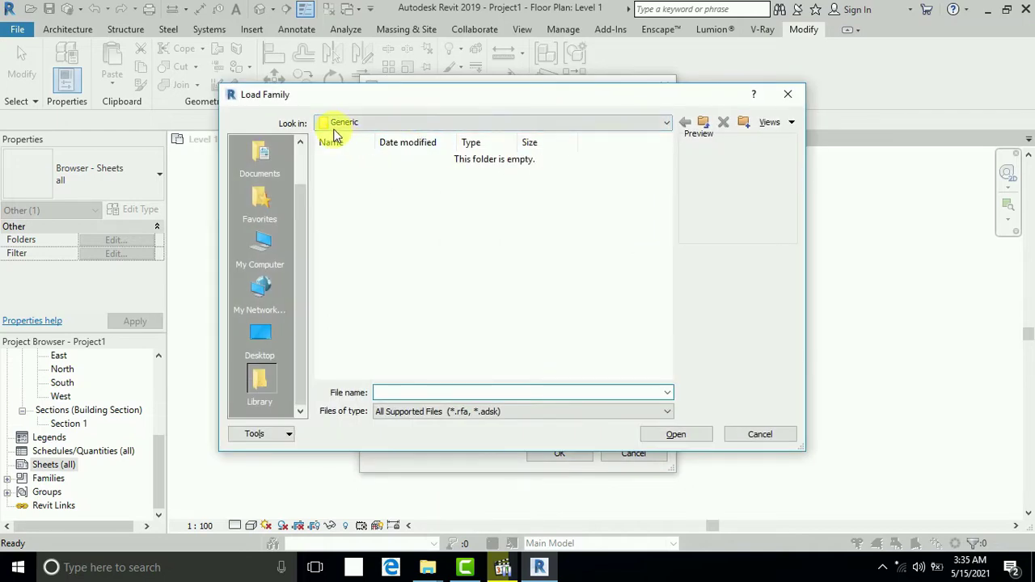
pyautogui.click(701, 125)
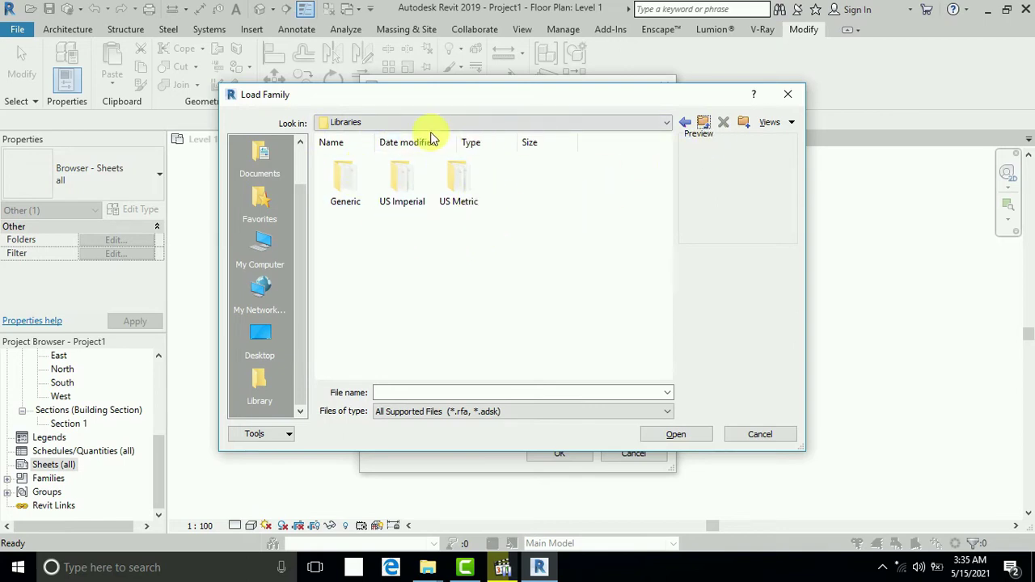
pyautogui.doubleClick(458, 187)
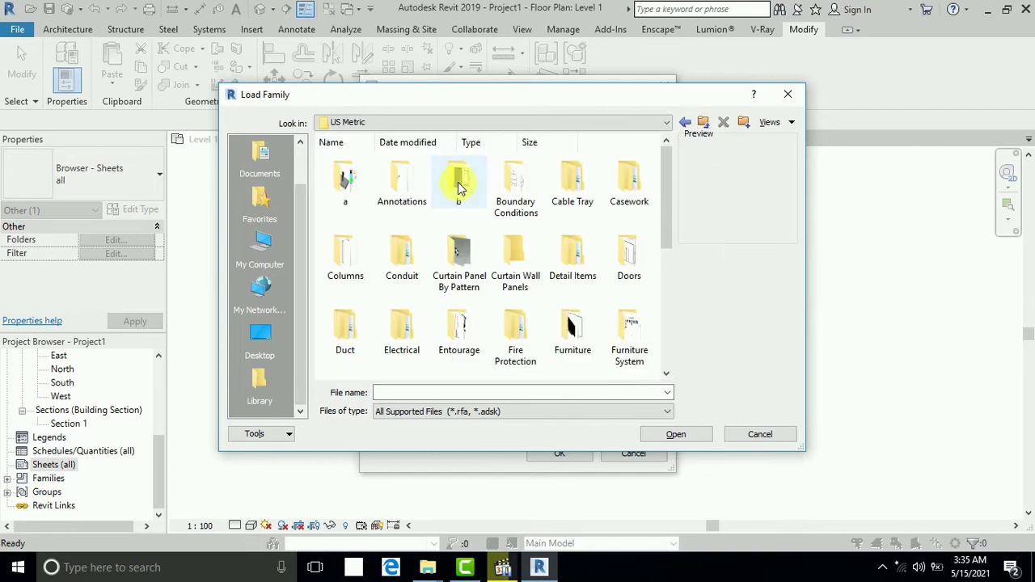
pyautogui.moveTo(664, 210); pyautogui.dragTo(668, 339)
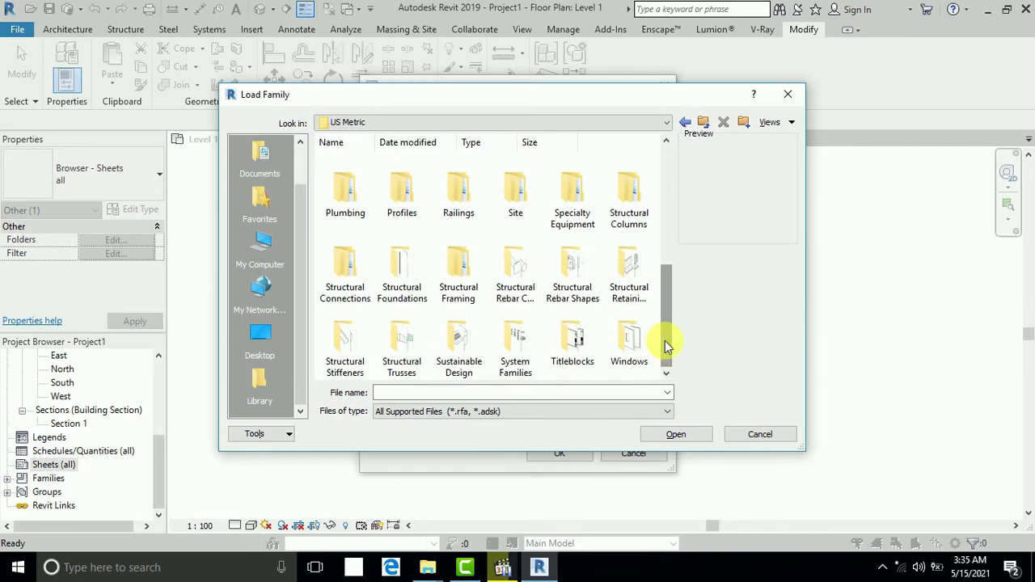
pyautogui.doubleClick(574, 344)
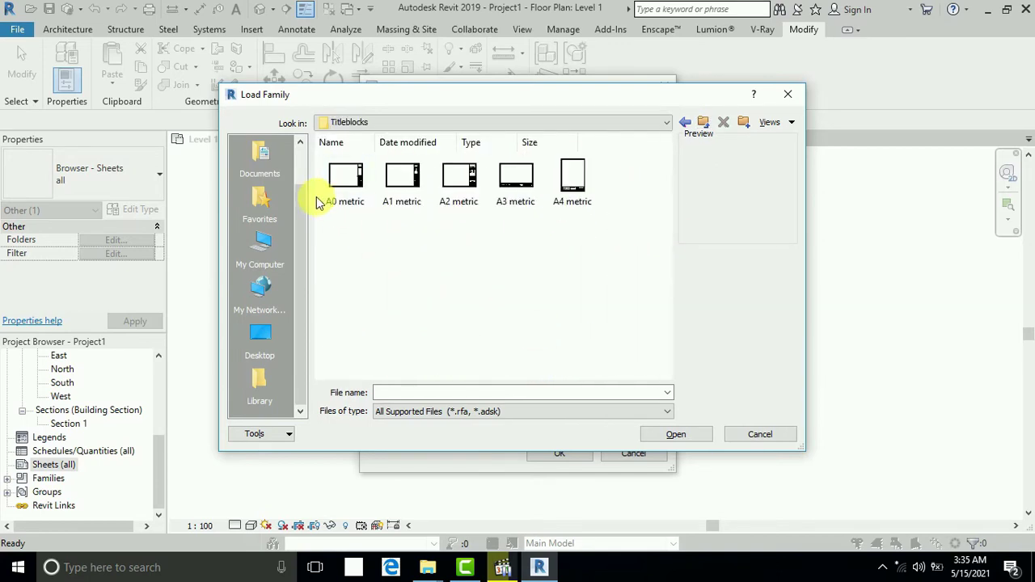
# Preview the metric titleblocks from A0 to A4 and select A0 metric.
pyautogui.click(346, 202)
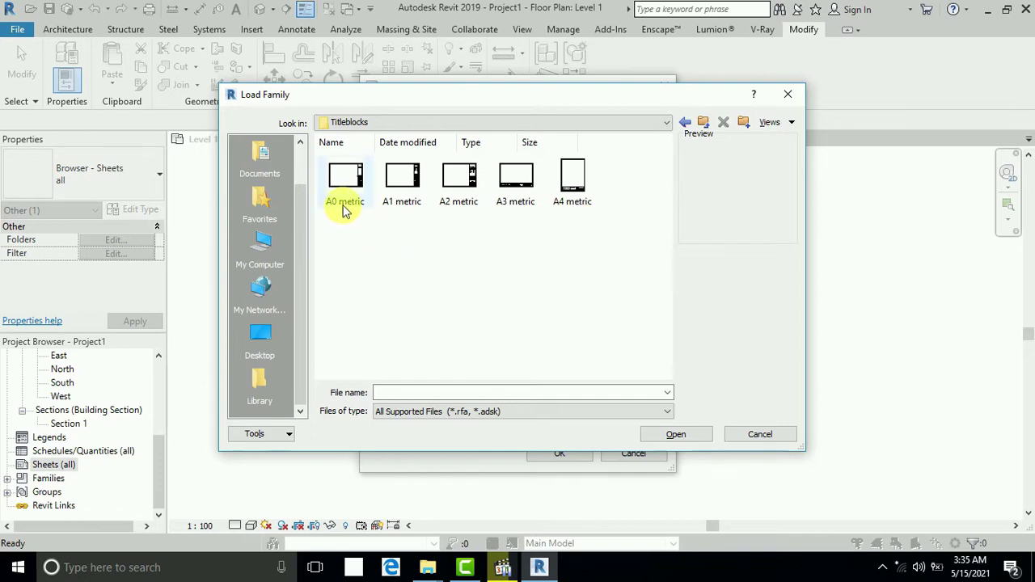
pyautogui.click(396, 195)
pyautogui.click(458, 194)
pyautogui.click(516, 195)
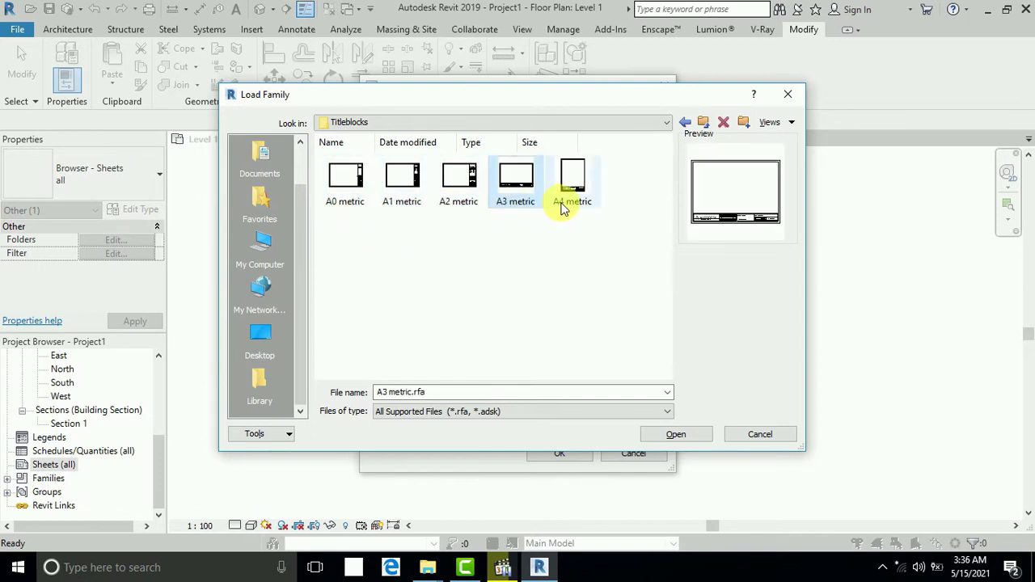
pyautogui.click(566, 206)
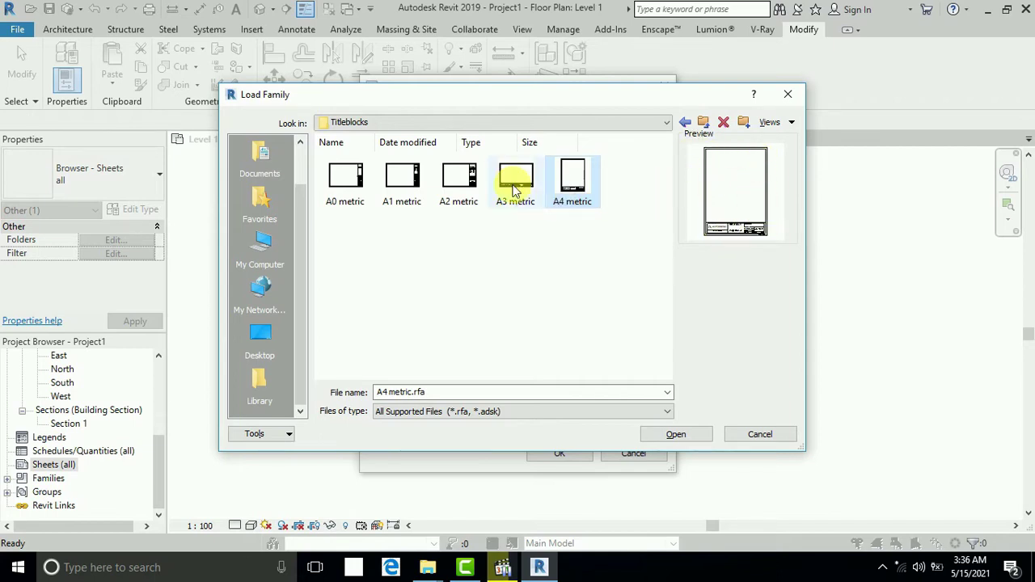
pyautogui.click(447, 192)
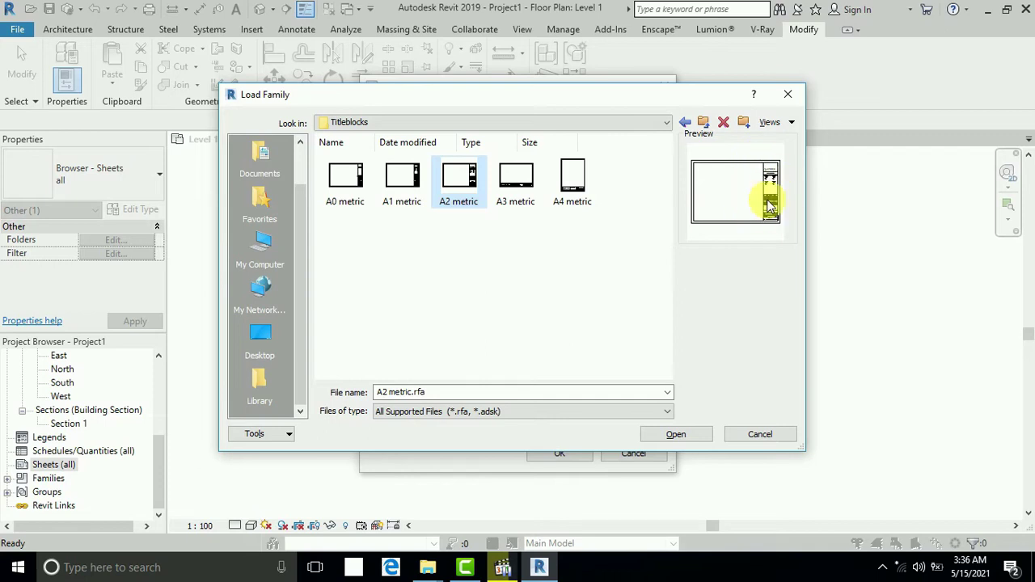
pyautogui.click(348, 188)
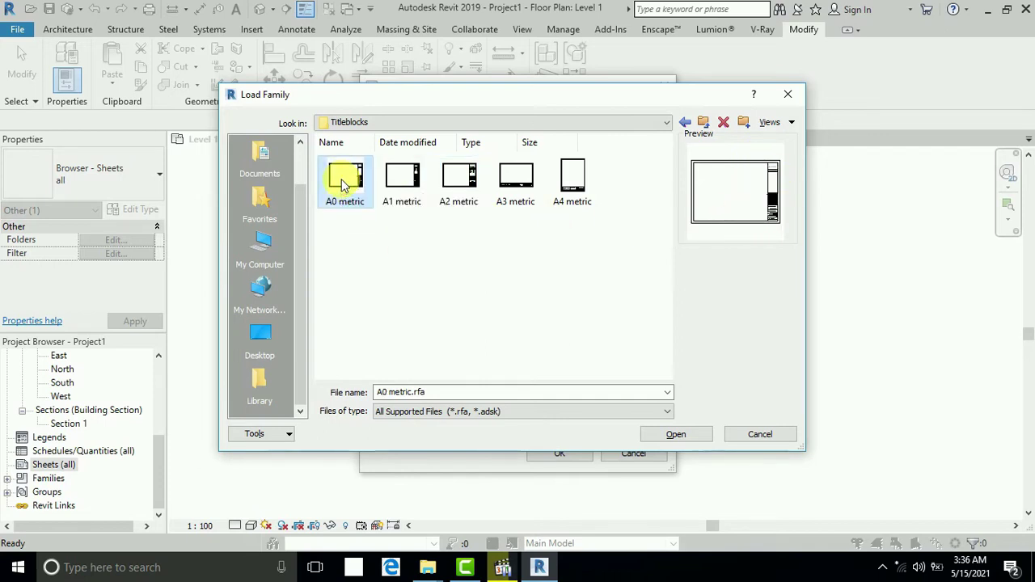
# Try to load the A0 metric titleblock, but dismiss overwriting the existing family version.
pyautogui.click(674, 435)
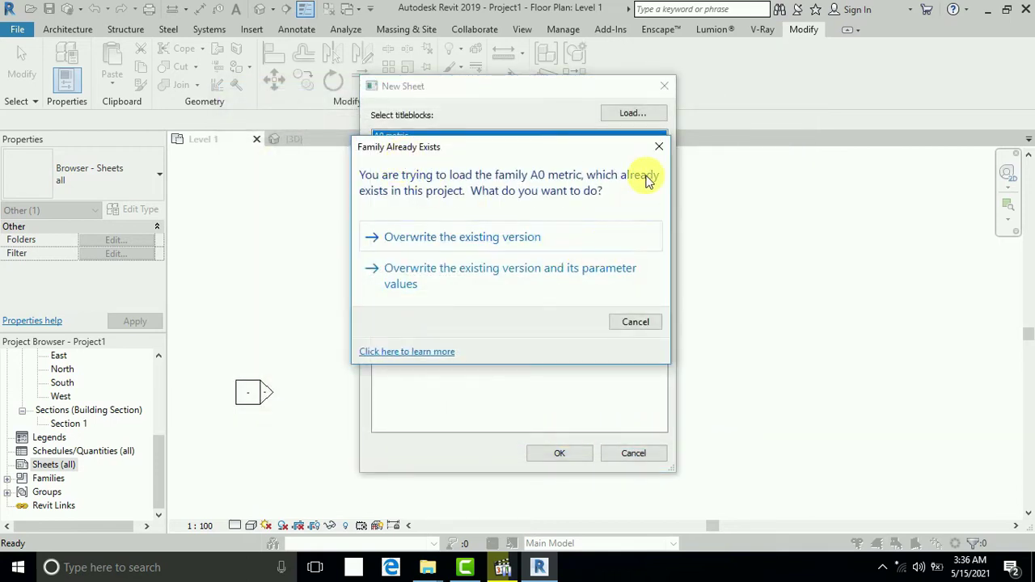
pyautogui.moveTo(451, 144); pyautogui.dragTo(455, 213)
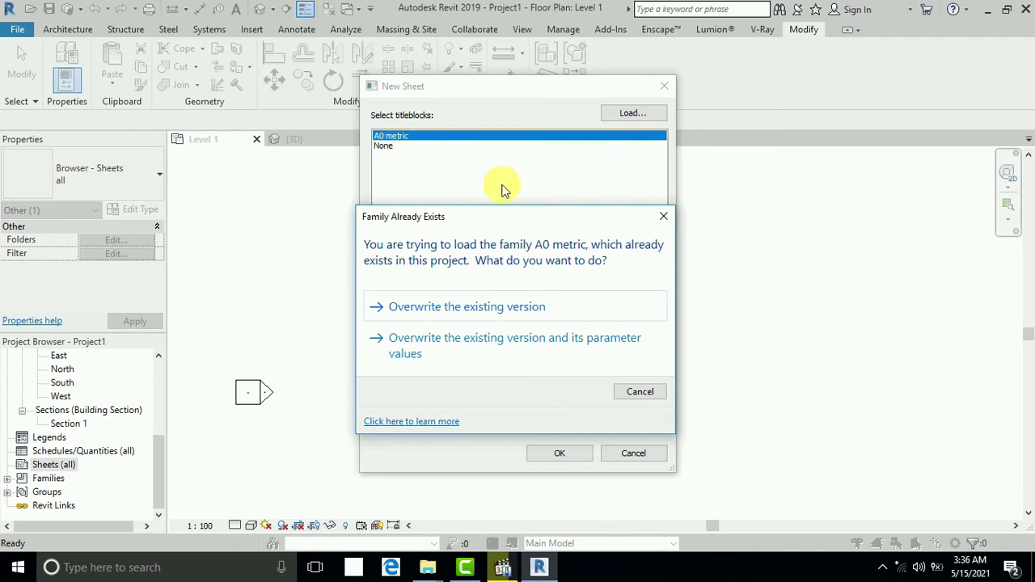
pyautogui.click(663, 219)
# Create the new sheet with the A0 metric titleblock.
pyautogui.click(580, 456)
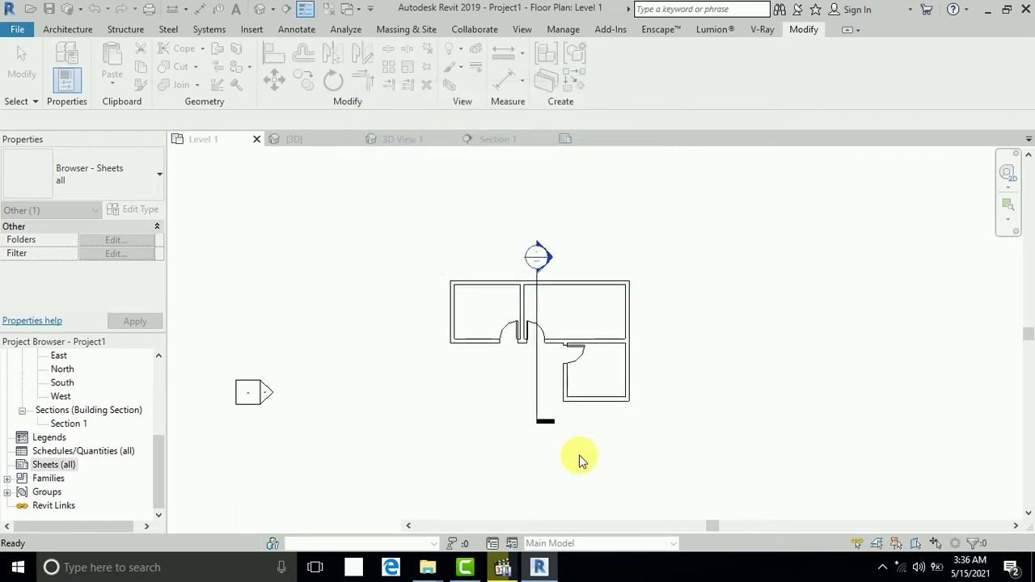
pyautogui.moveTo(629, 423); pyautogui.dragTo(613, 427, button='middle')
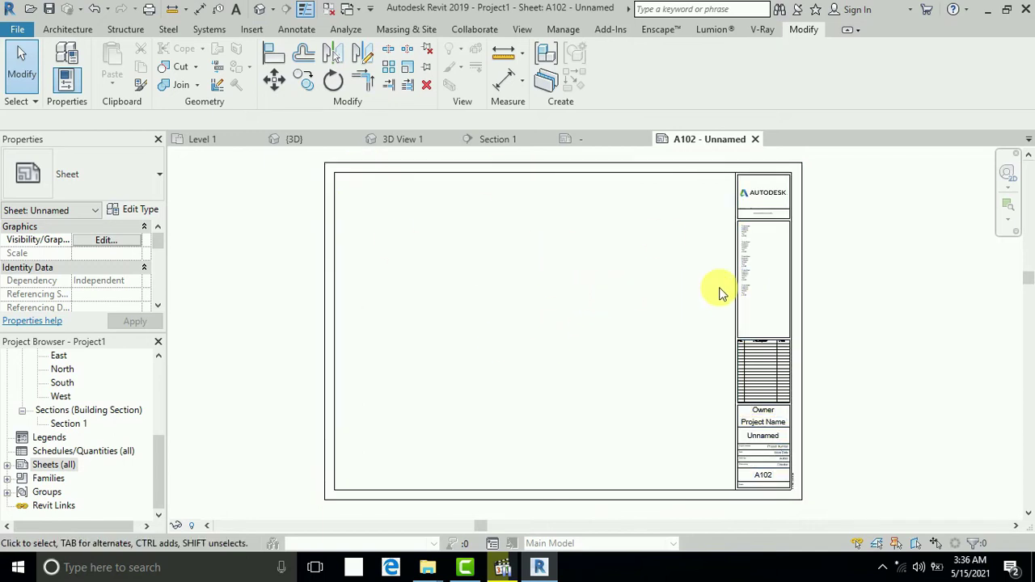
pyautogui.moveTo(554, 244); pyautogui.dragTo(558, 254, button='middle')
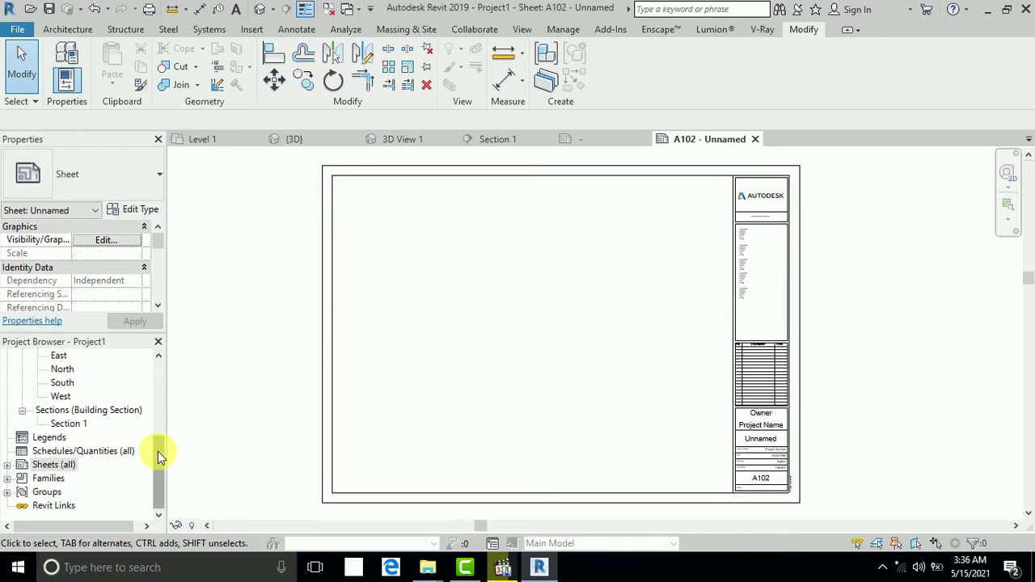
# Bring up the Level 1 floor plan and expand Sheets (all) in the project browser.
pyautogui.moveTo(157, 451); pyautogui.dragTo(162, 370)
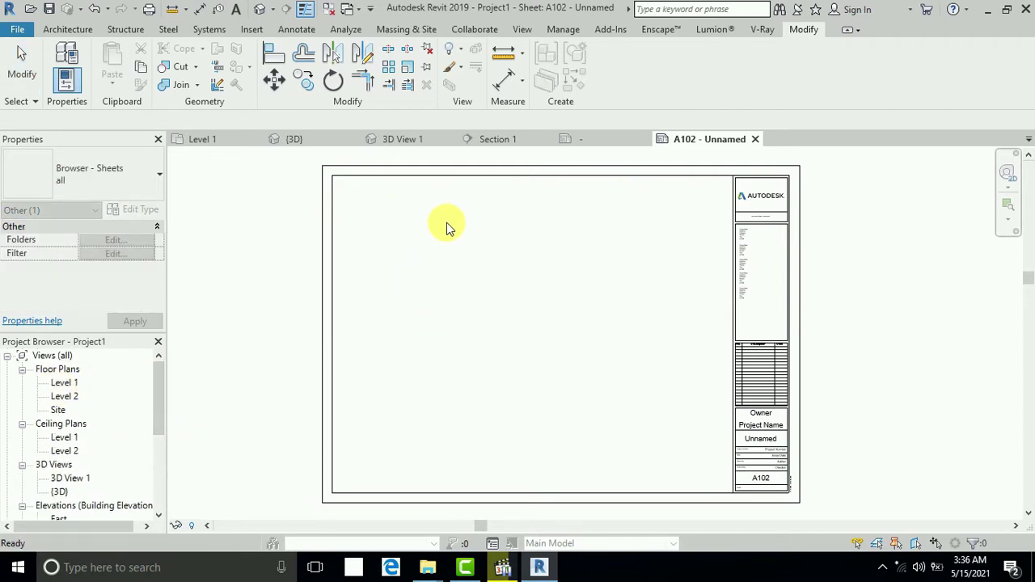
pyautogui.doubleClick(64, 383)
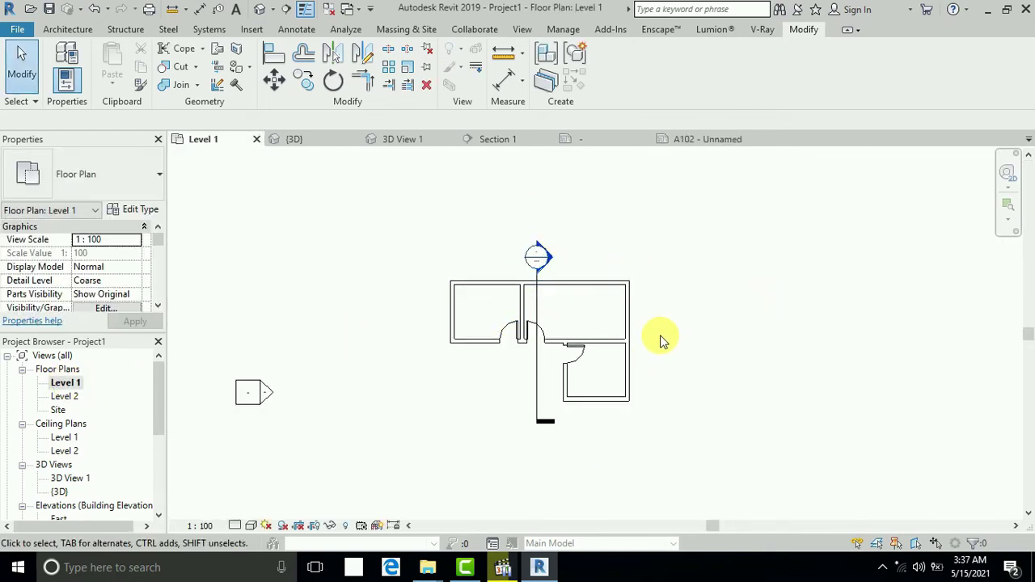
pyautogui.moveTo(157, 386); pyautogui.dragTo(158, 469)
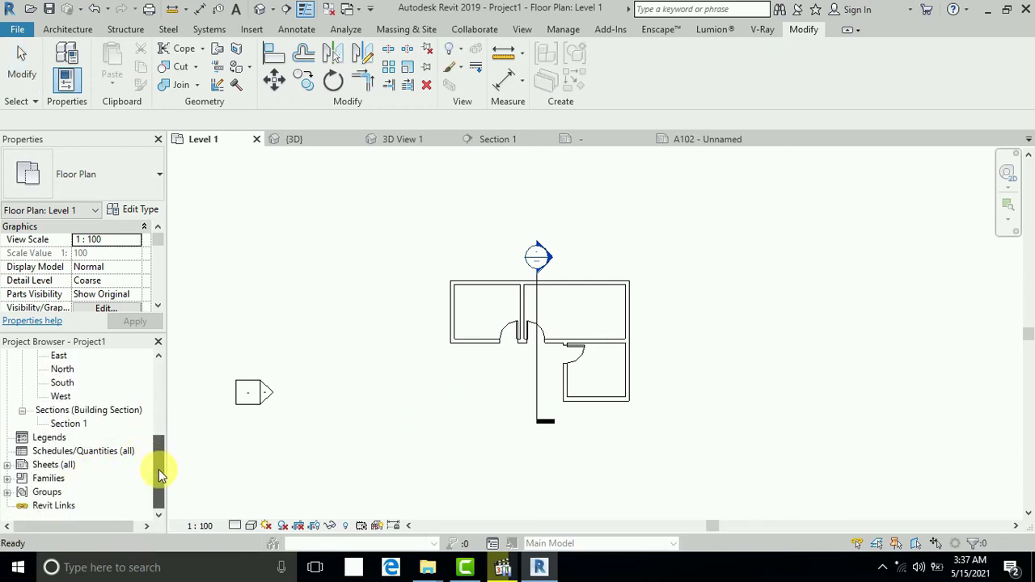
pyautogui.click(8, 465)
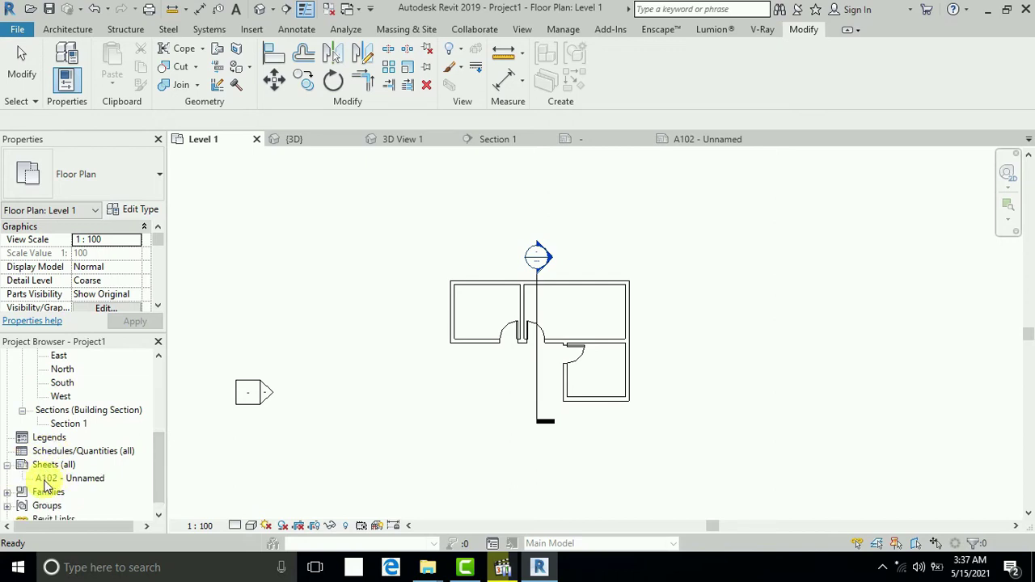
pyautogui.click(63, 479)
pyautogui.rightClick(58, 483)
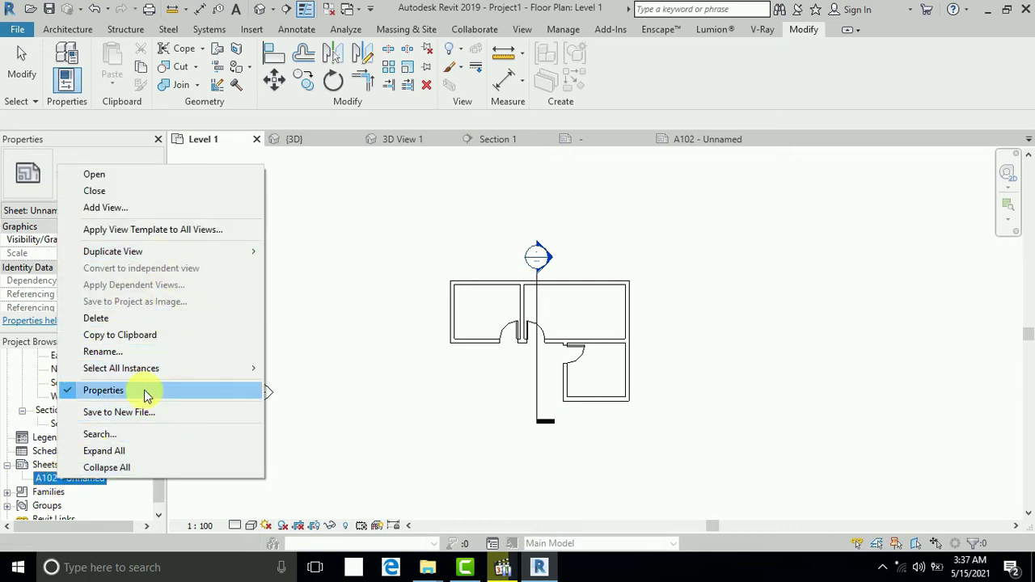
pyautogui.click(133, 352)
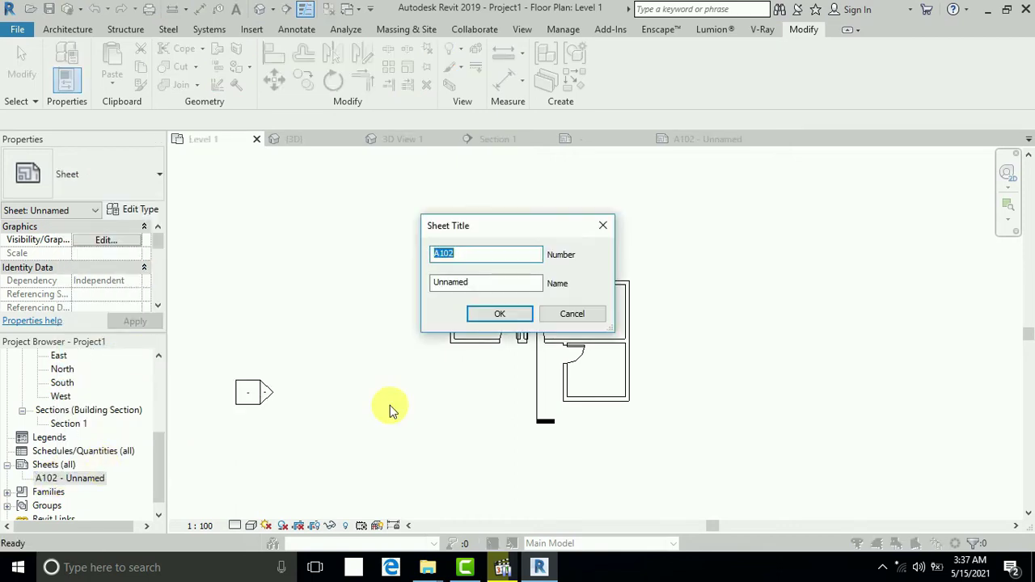
pyautogui.click(562, 320)
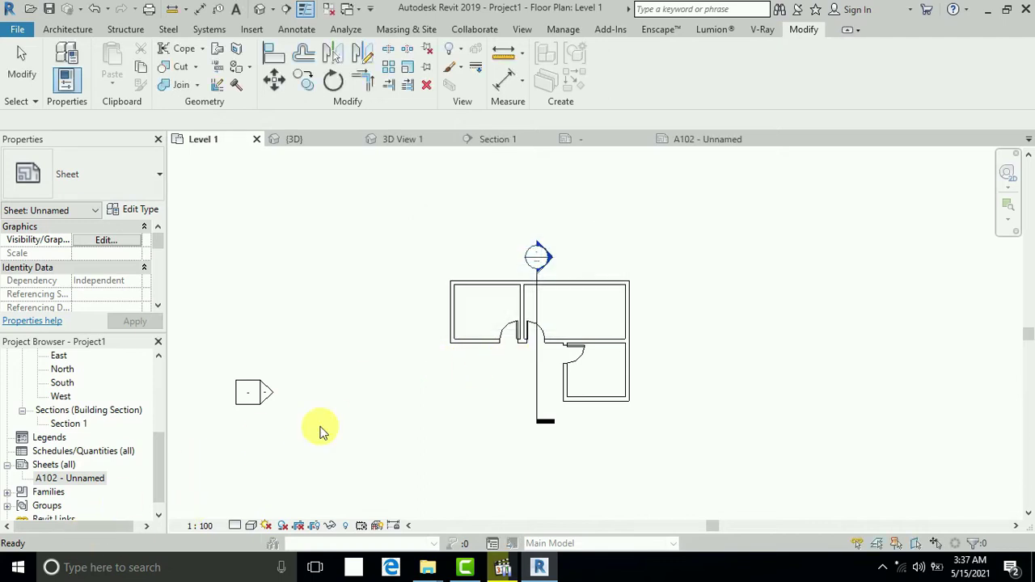
pyautogui.click(81, 479)
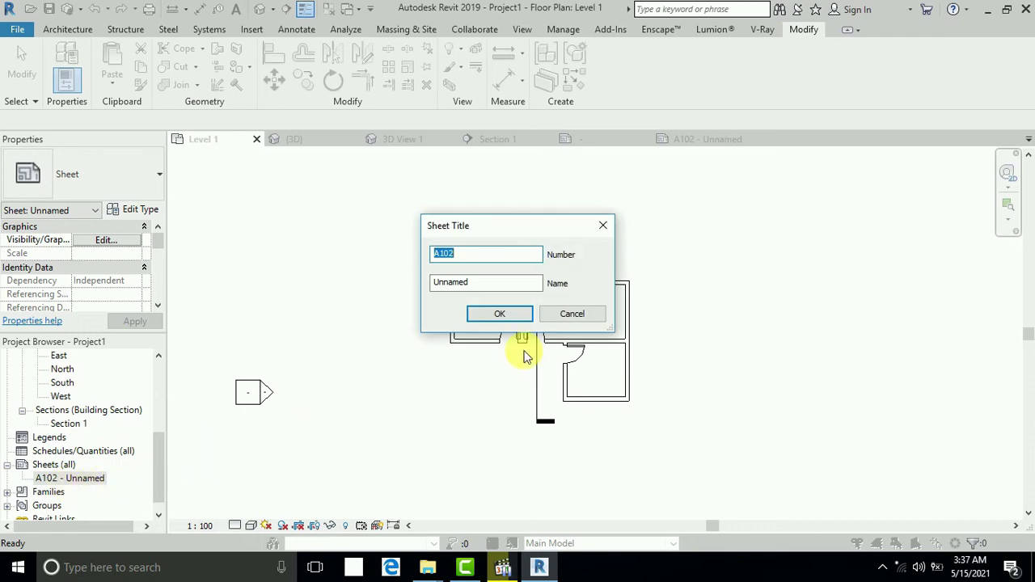
pyautogui.click(572, 315)
# Reopen sheet A102 - Unnamed and place the Level 1 floor plan on it, shifted toward the sheet's upper-left corner.
pyautogui.doubleClick(71, 479)
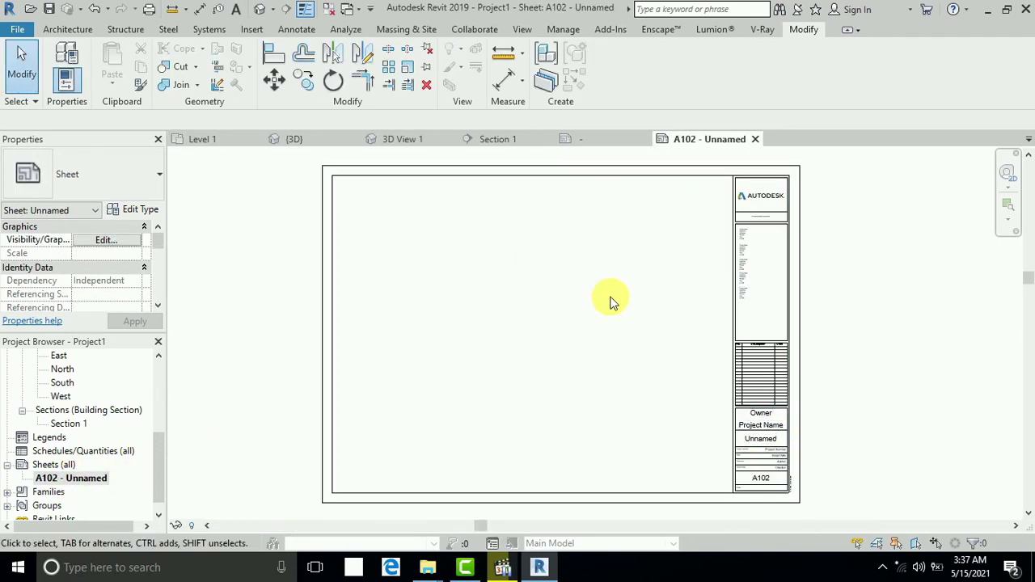
pyautogui.moveTo(155, 445); pyautogui.dragTo(156, 362)
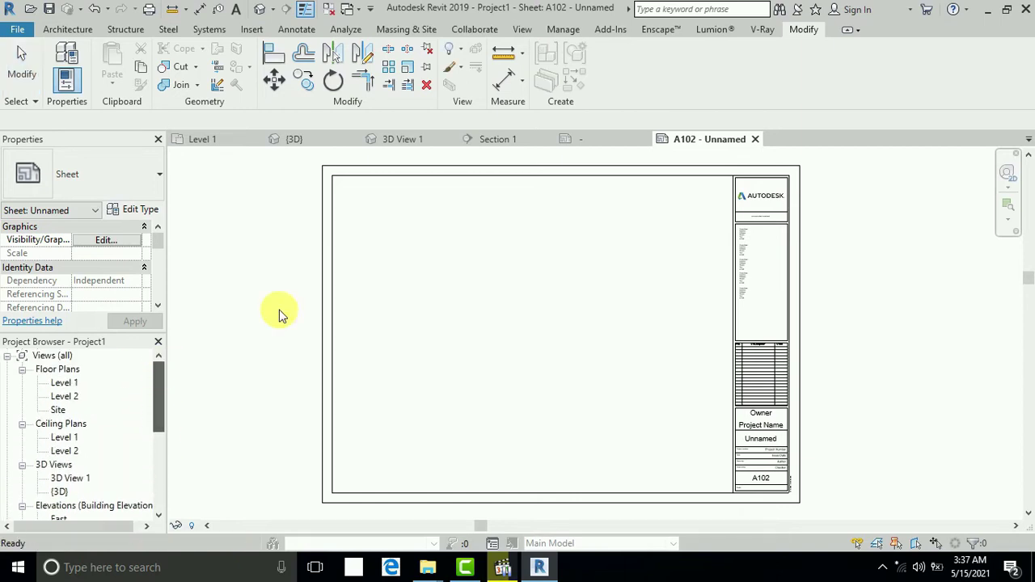
pyautogui.click(64, 382)
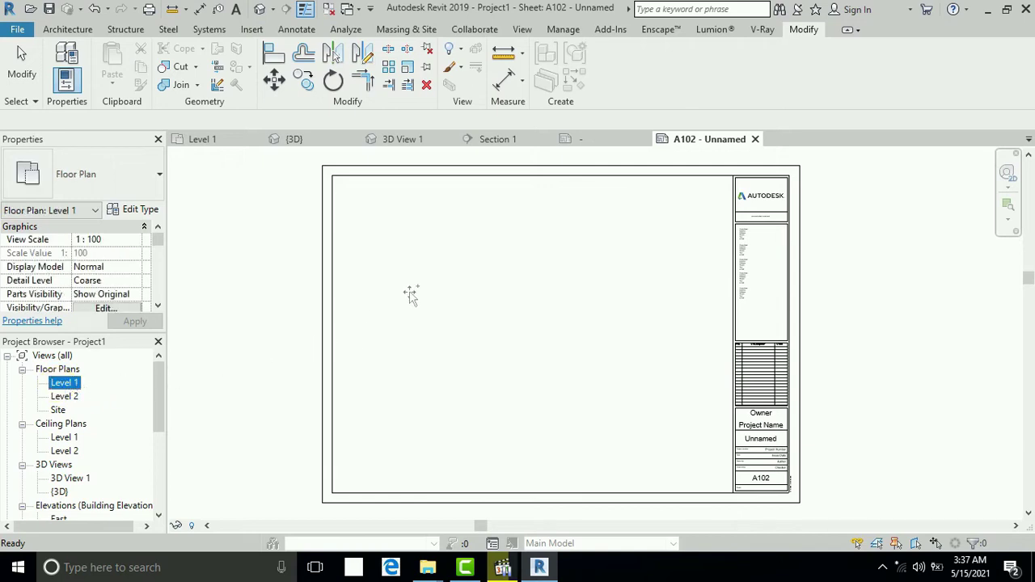
pyautogui.moveTo(411, 296); pyautogui.dragTo(406, 290)
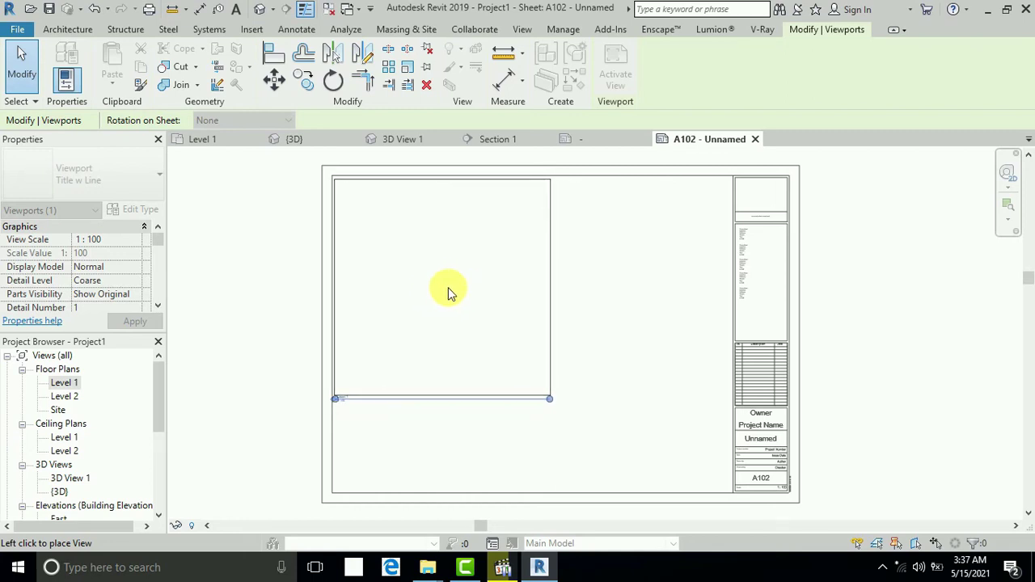
pyautogui.click(485, 293)
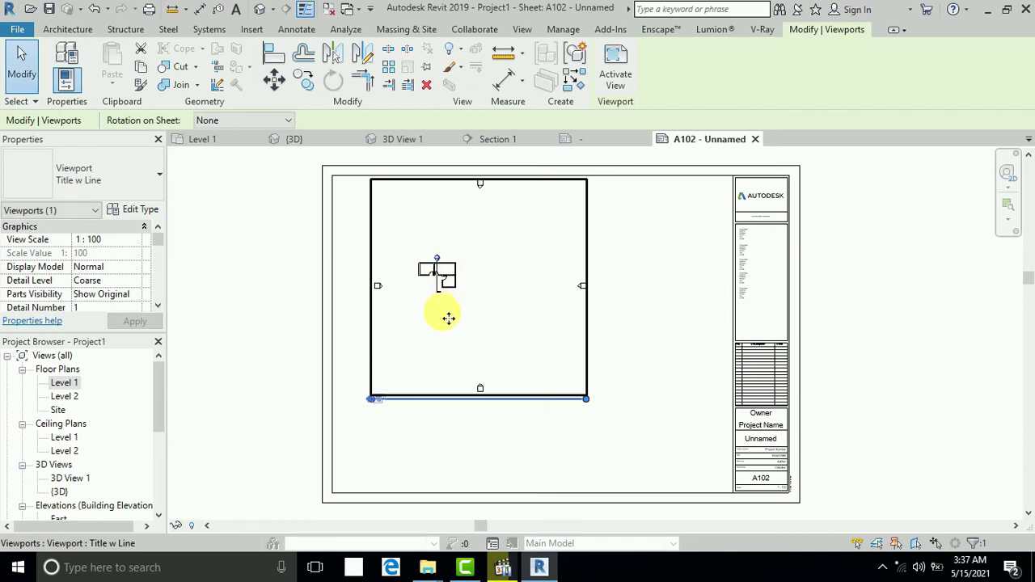
pyautogui.moveTo(449, 318); pyautogui.dragTo(419, 324)
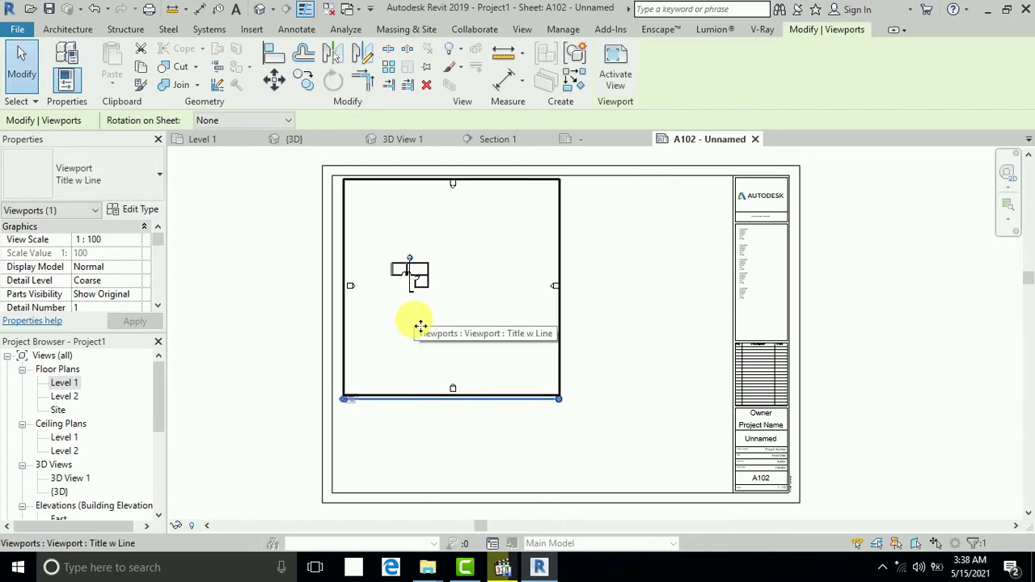
pyautogui.click(311, 325)
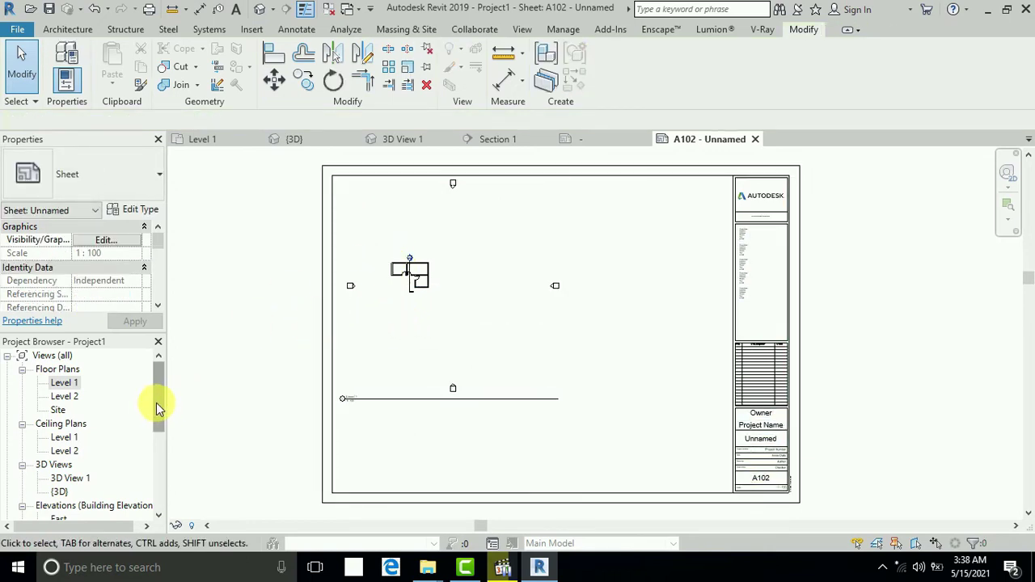
# Place 3D View 1 on the sheet below the Level 1 floor plan viewport.
pyautogui.moveTo(159, 401); pyautogui.dragTo(160, 408)
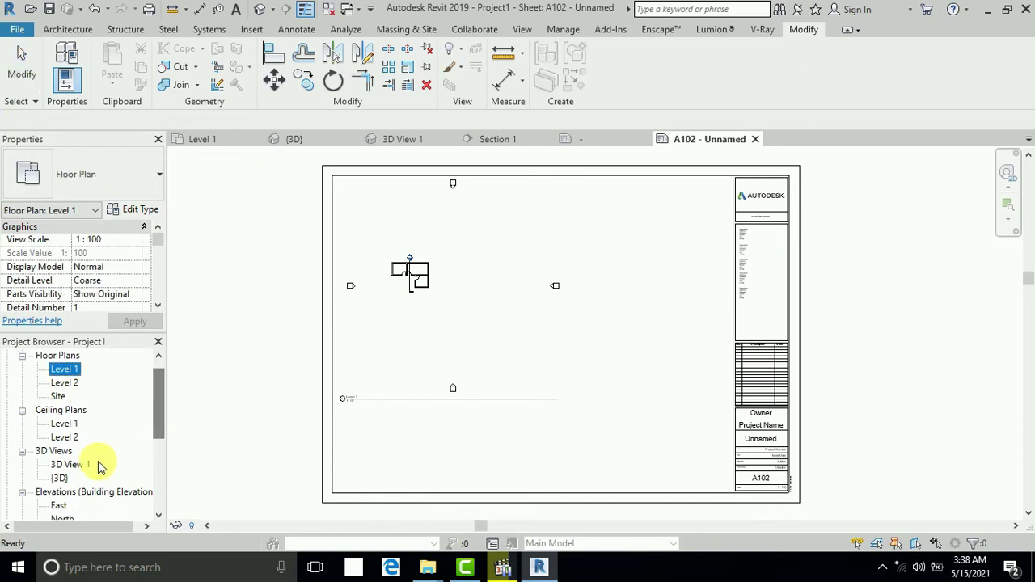
pyautogui.click(71, 465)
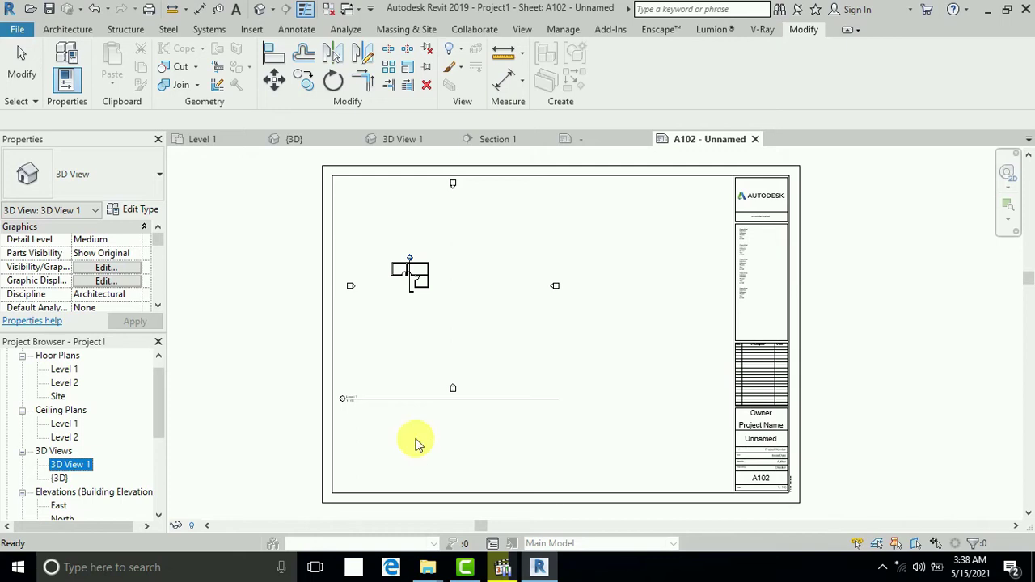
pyautogui.moveTo(417, 443); pyautogui.dragTo(416, 443)
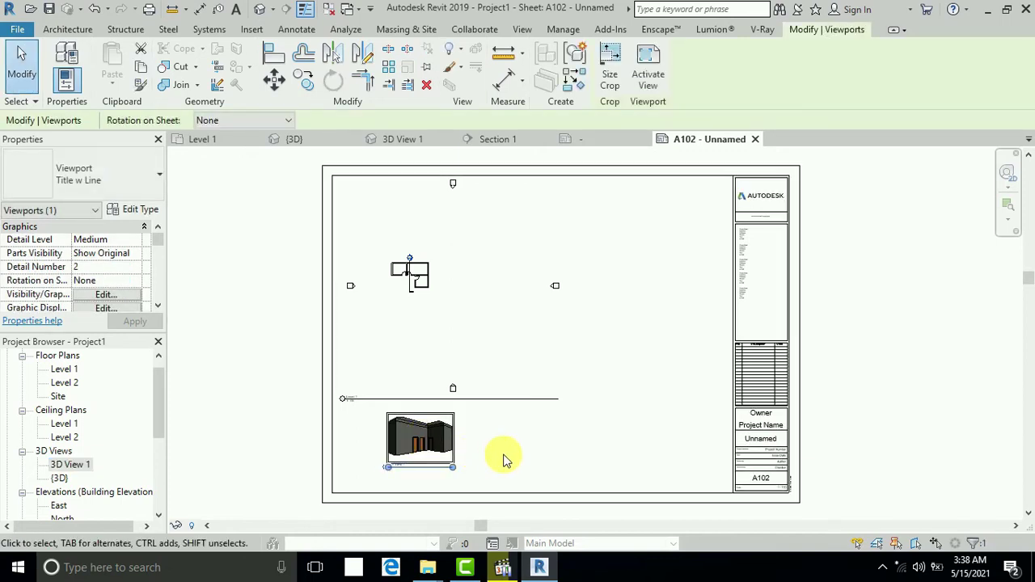
# Place the Section 1 view on the sheet, beside the Level 1 plan toward the title block.
pyautogui.moveTo(159, 407); pyautogui.dragTo(152, 448)
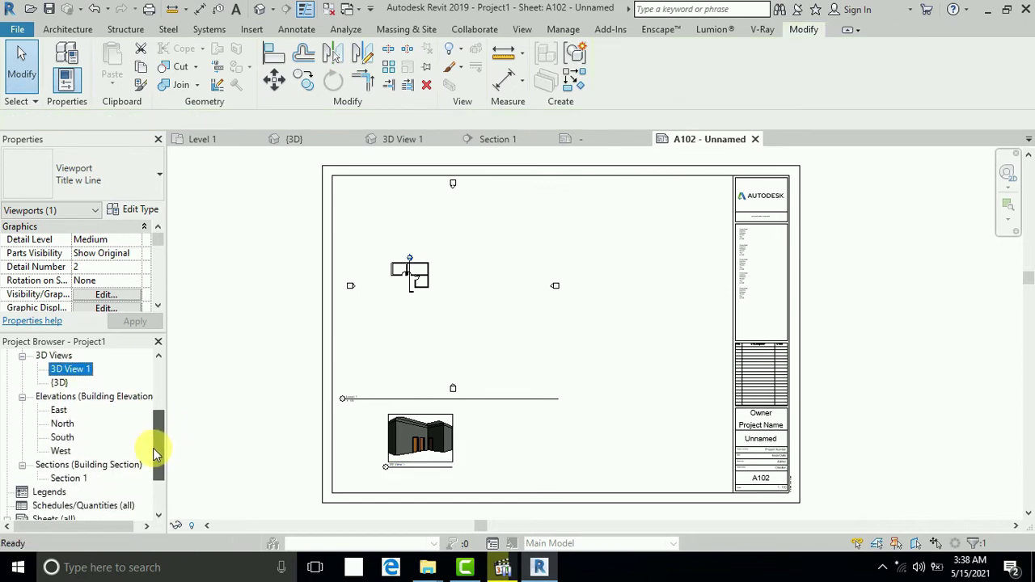
pyautogui.click(68, 479)
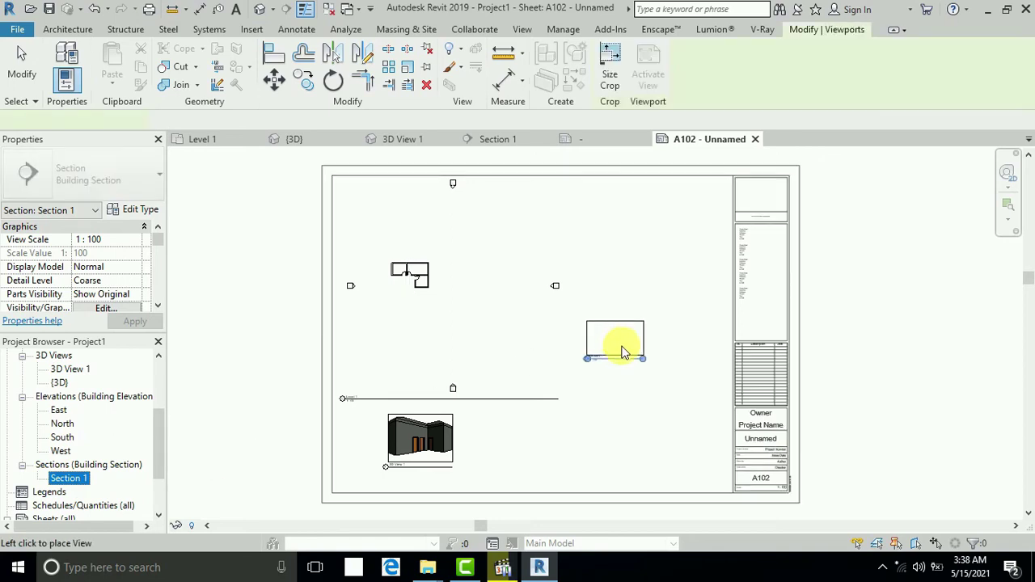
pyautogui.click(620, 347)
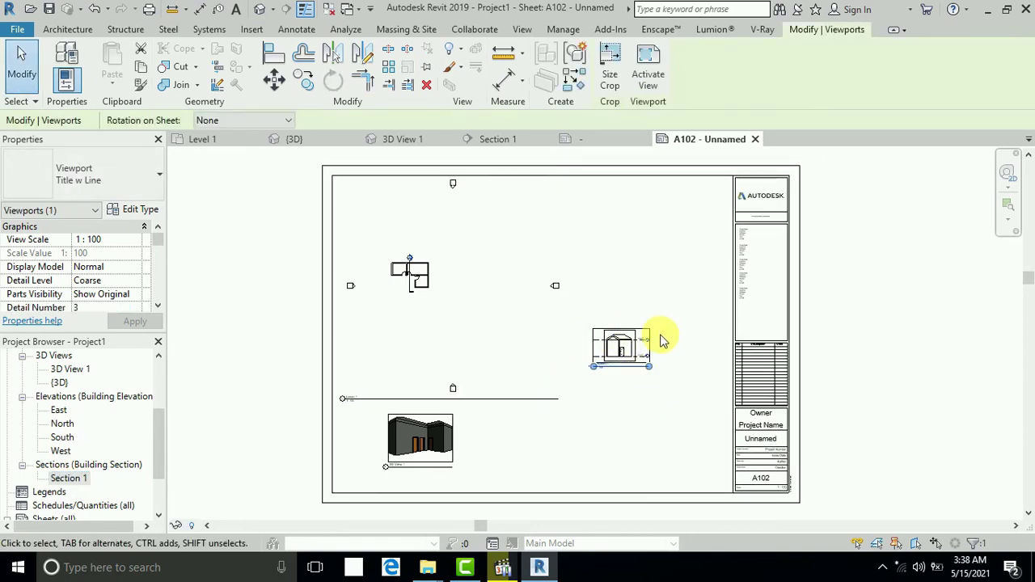
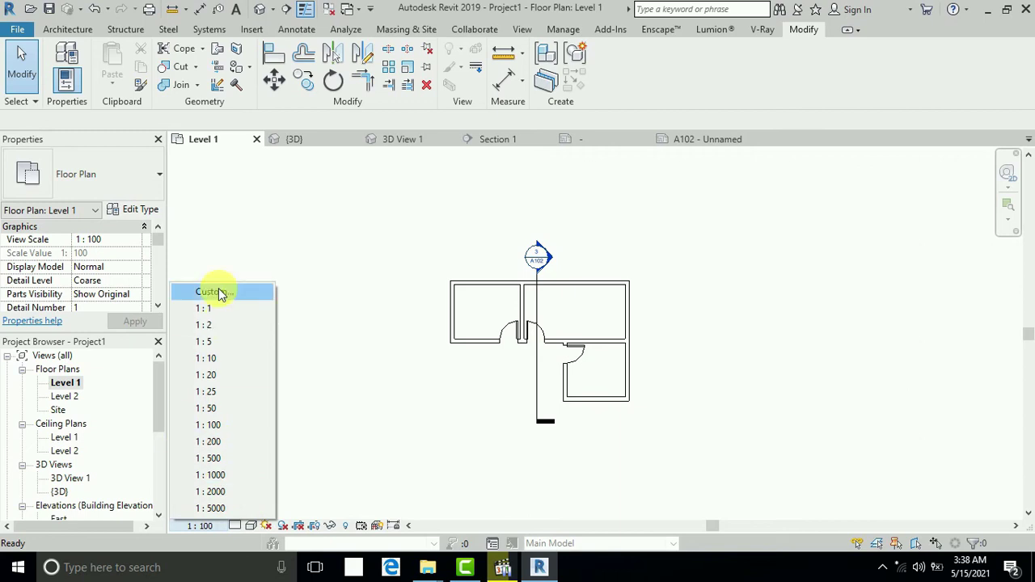
# Reopen sheet A102 - Unnamed.
pyautogui.moveTo(159, 404); pyautogui.dragTo(159, 456)
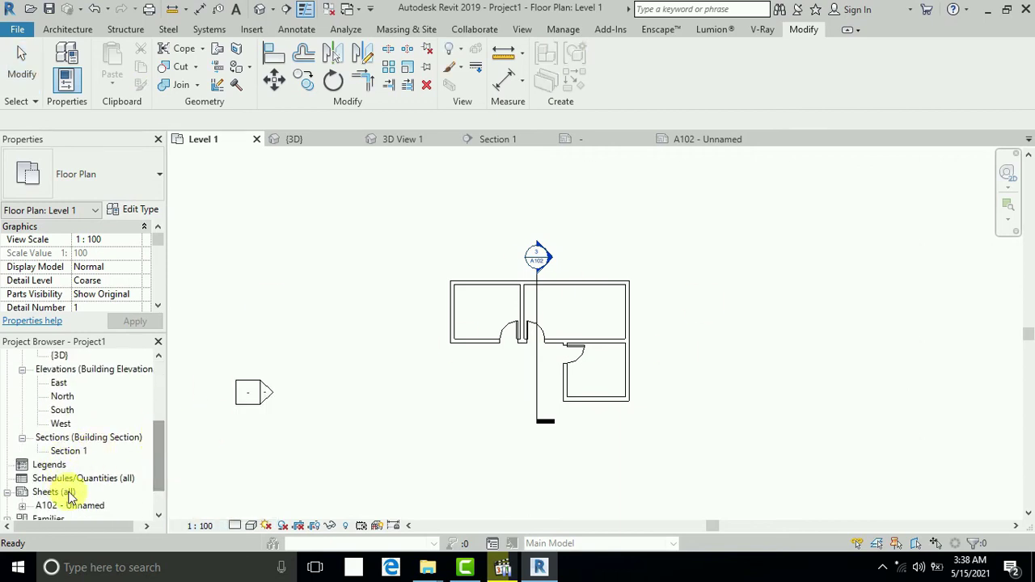
pyautogui.doubleClick(70, 506)
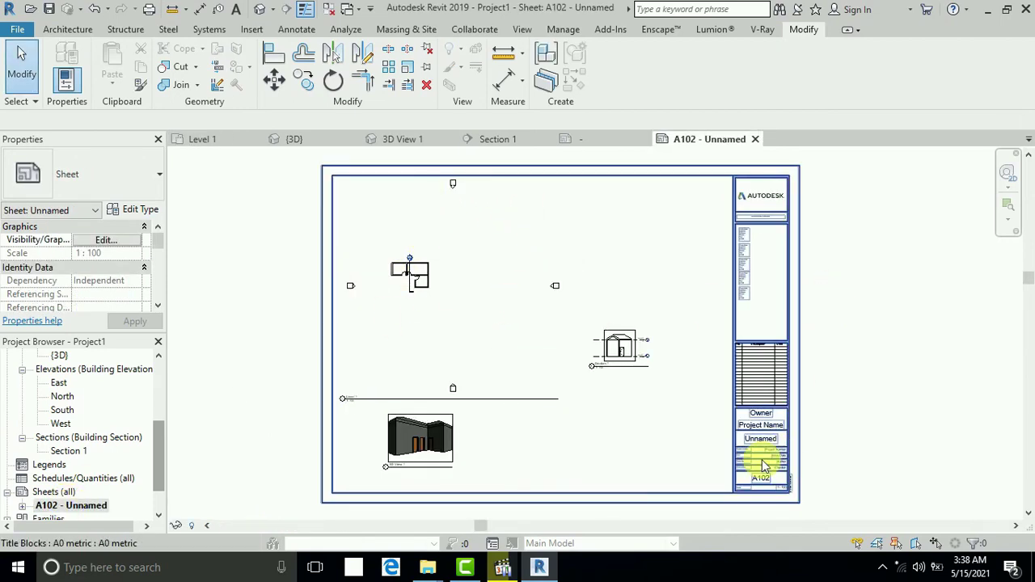
# Examine the title block's editable owner, project name and sheet name fields, leaving their text as it is.
pyautogui.scroll(2, 766, 460)
pyautogui.scroll(2, 762, 408)
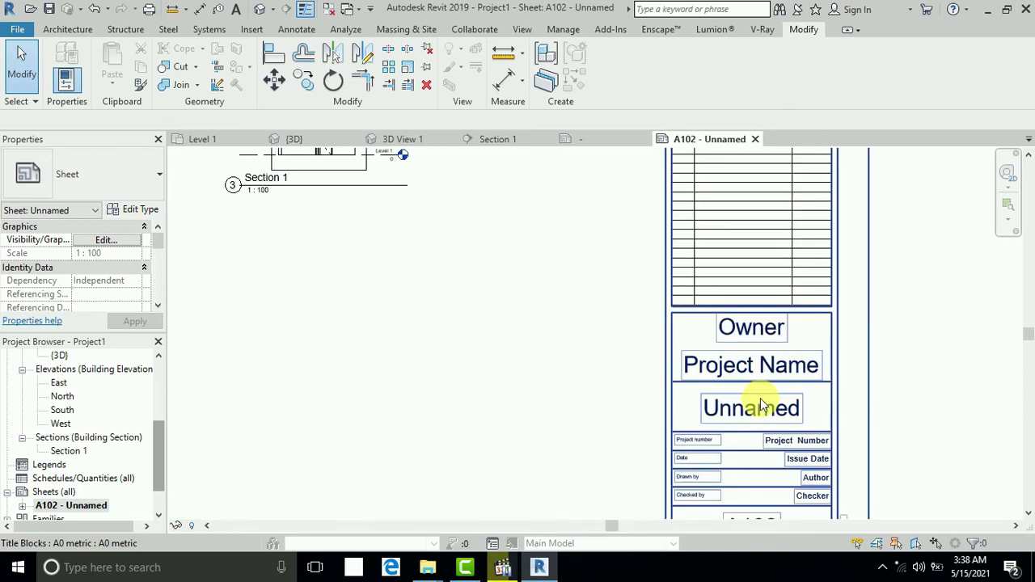
pyautogui.click(761, 326)
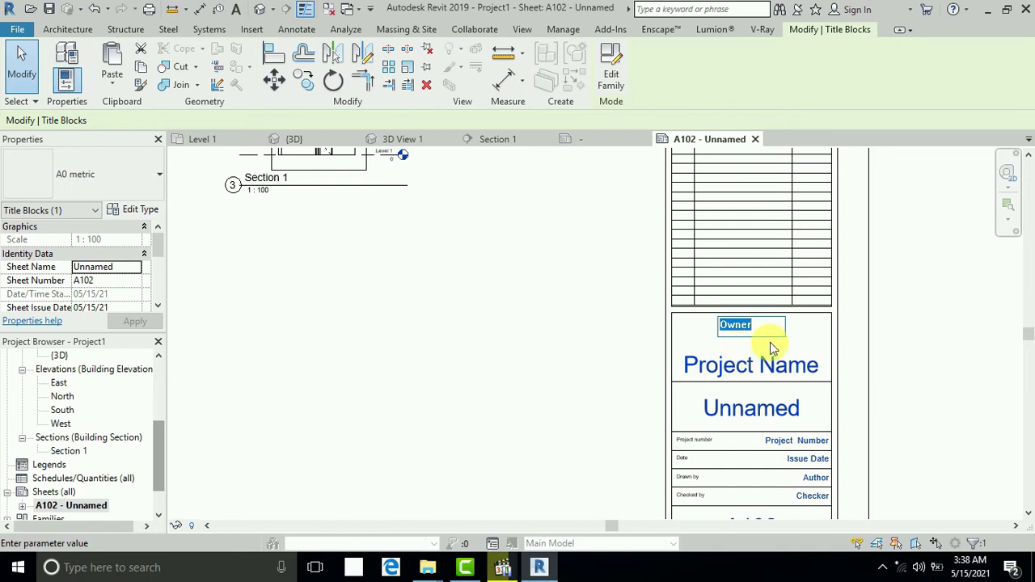
pyautogui.click(789, 364)
pyautogui.click(781, 368)
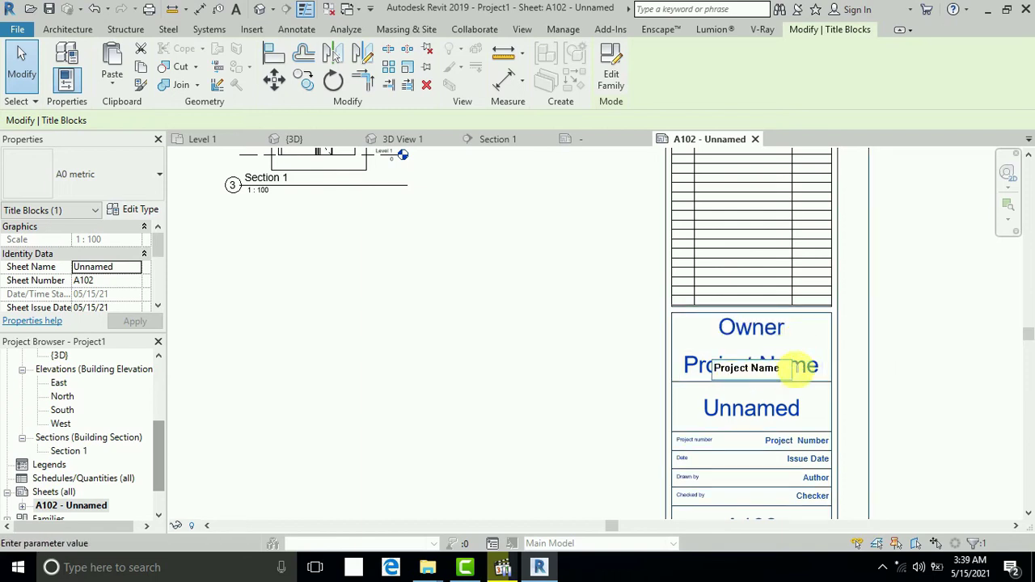
pyautogui.click(762, 401)
pyautogui.click(761, 410)
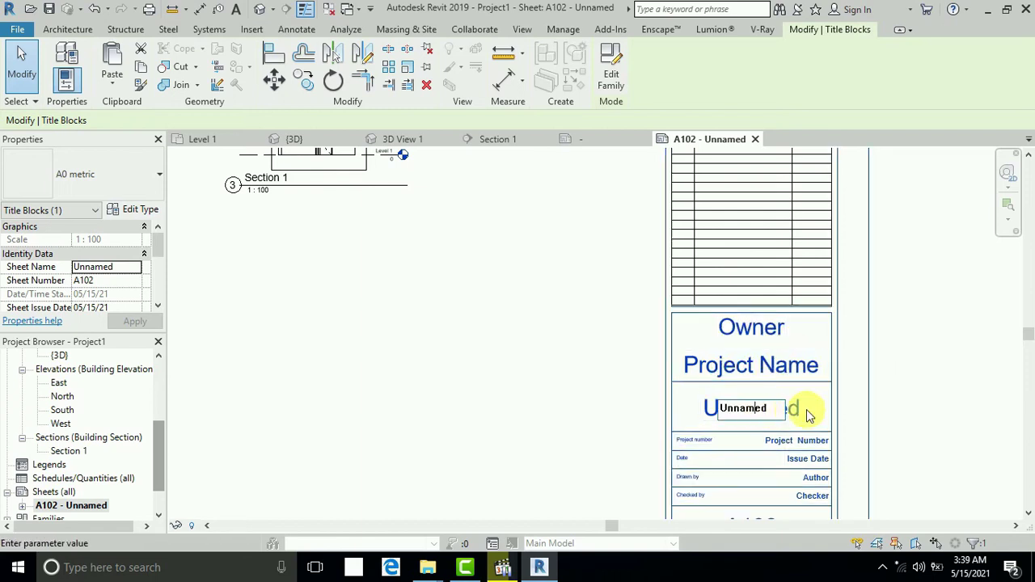
pyautogui.click(908, 406)
pyautogui.scroll(-3, 716, 356)
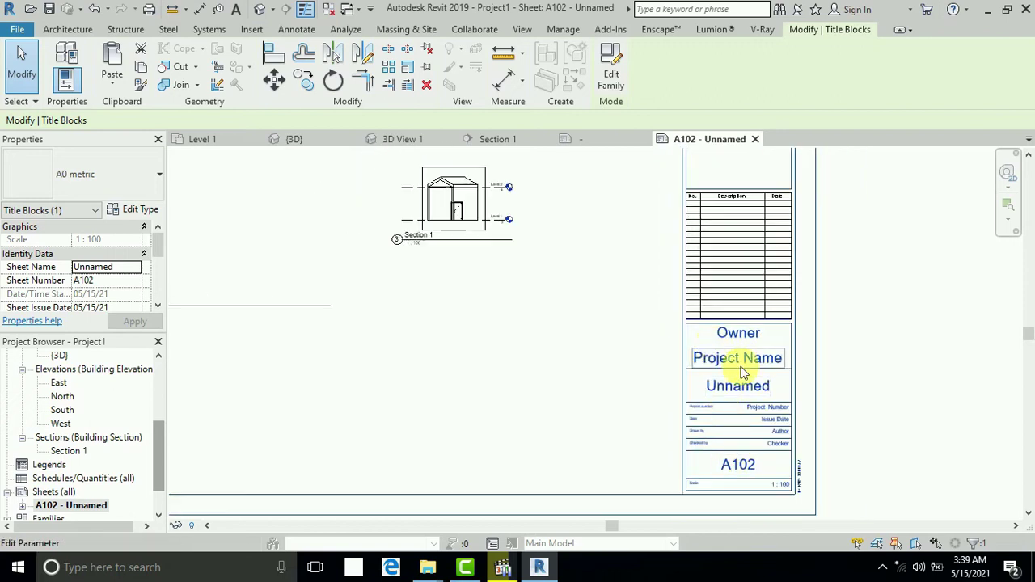
pyautogui.scroll(2, 724, 412)
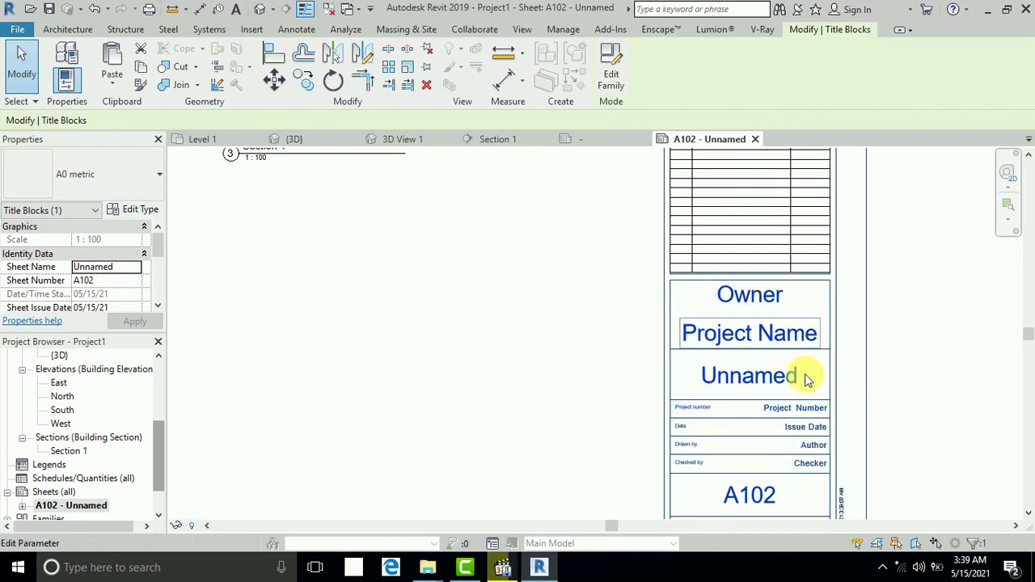
pyautogui.click(906, 397)
# Open the A0 metric title block family for editing from the sheet.
pyautogui.scroll(-4, 897, 405)
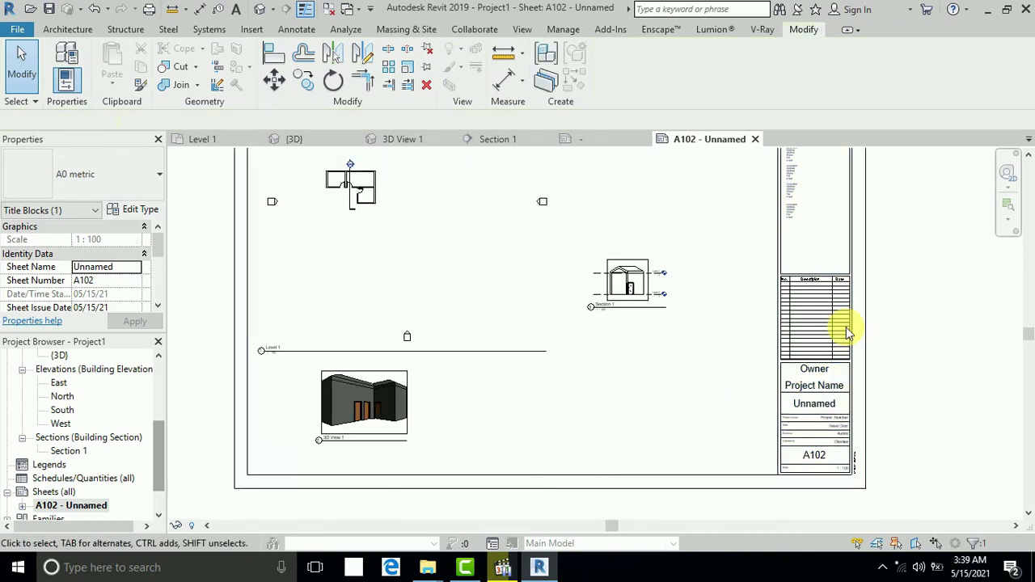
pyautogui.doubleClick(847, 308)
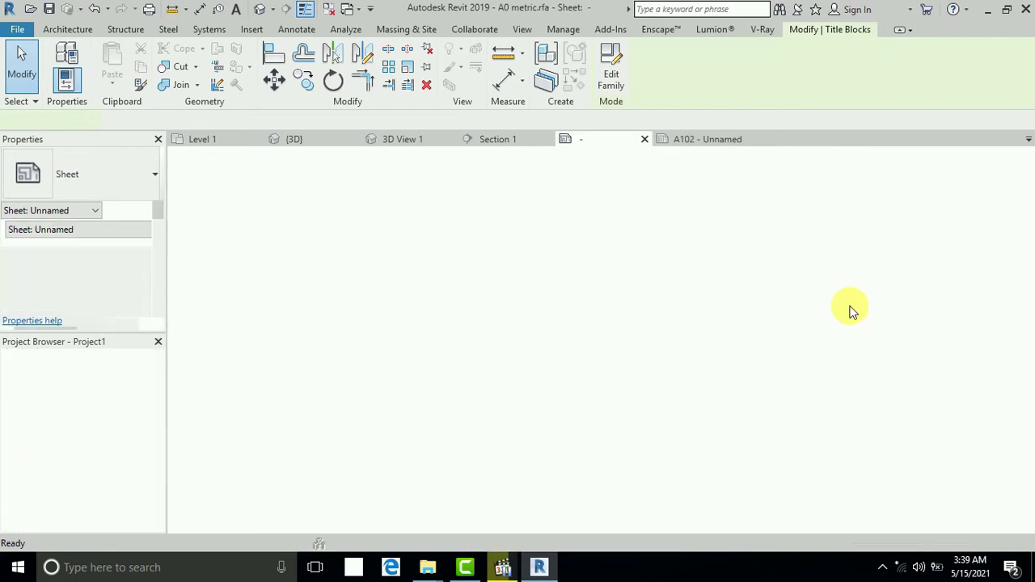
pyautogui.scroll(5, 631, 355)
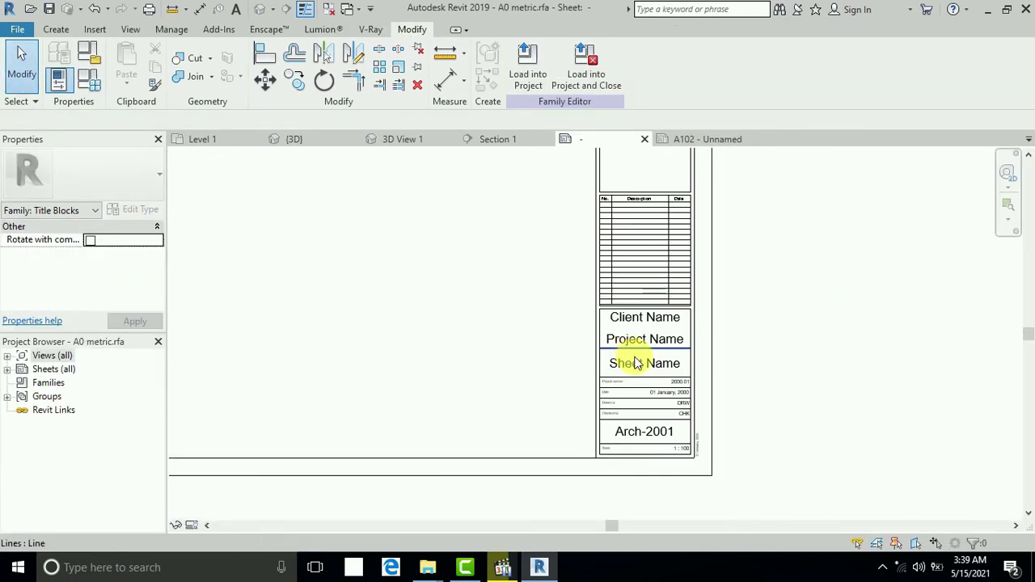
# Draw two vertical lines across the Sheet Name cell, one on each side of the label, the first about 10 mm inside the cell's edge.
pyautogui.click(53, 32)
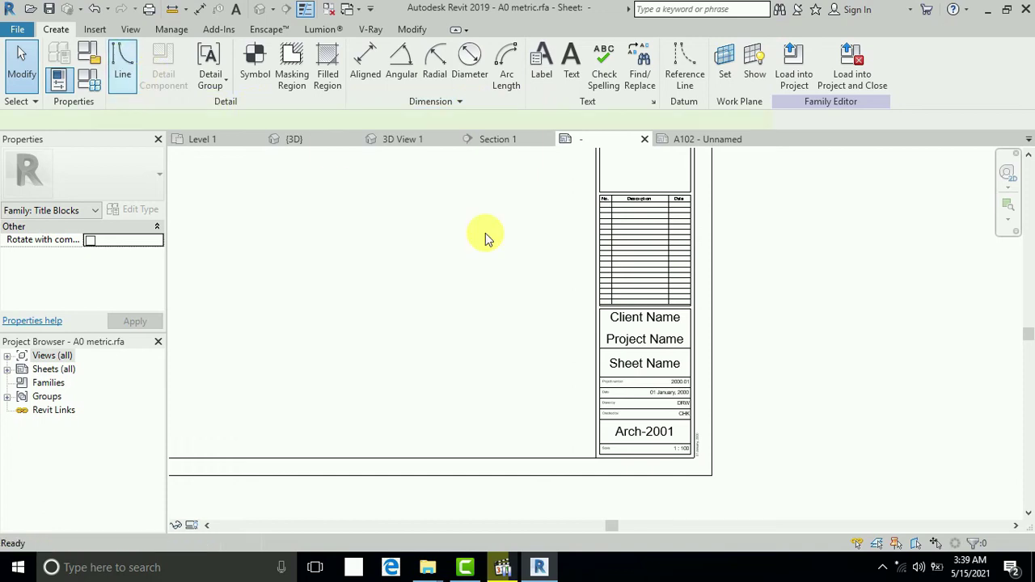
pyautogui.press('l')
pyautogui.press('i')
pyautogui.scroll(3, 615, 356)
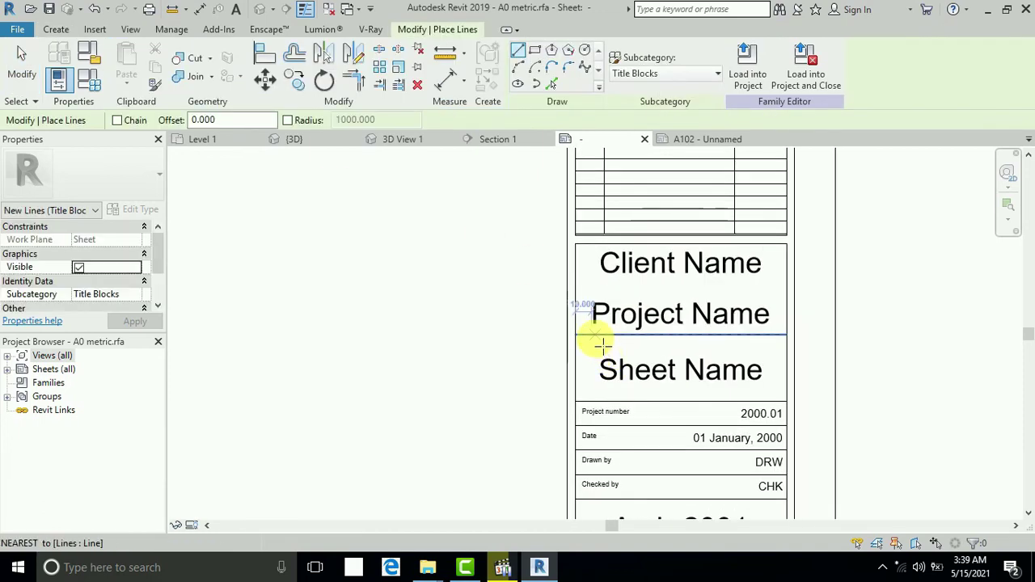
pyautogui.click(592, 402)
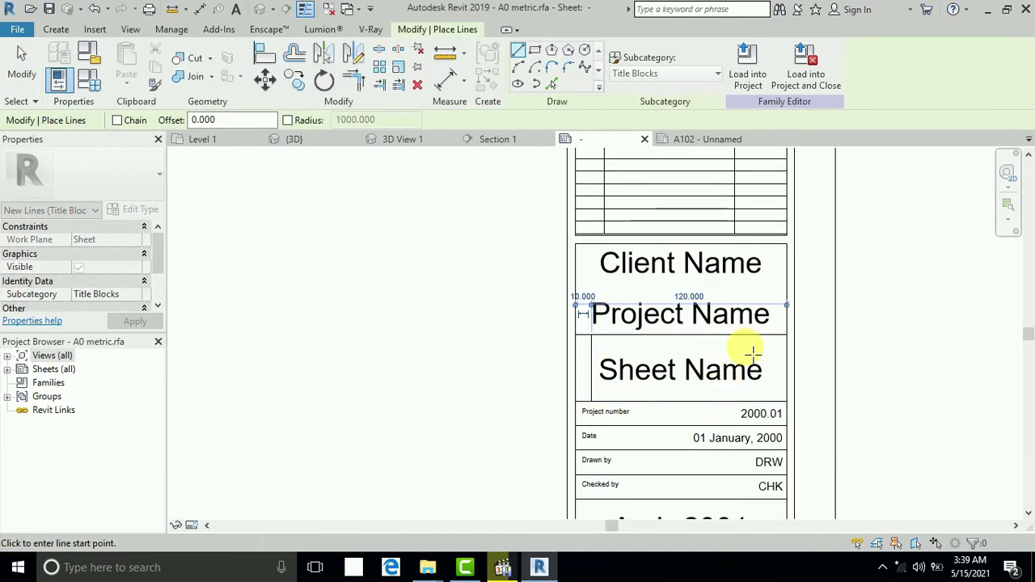
pyautogui.click(771, 335)
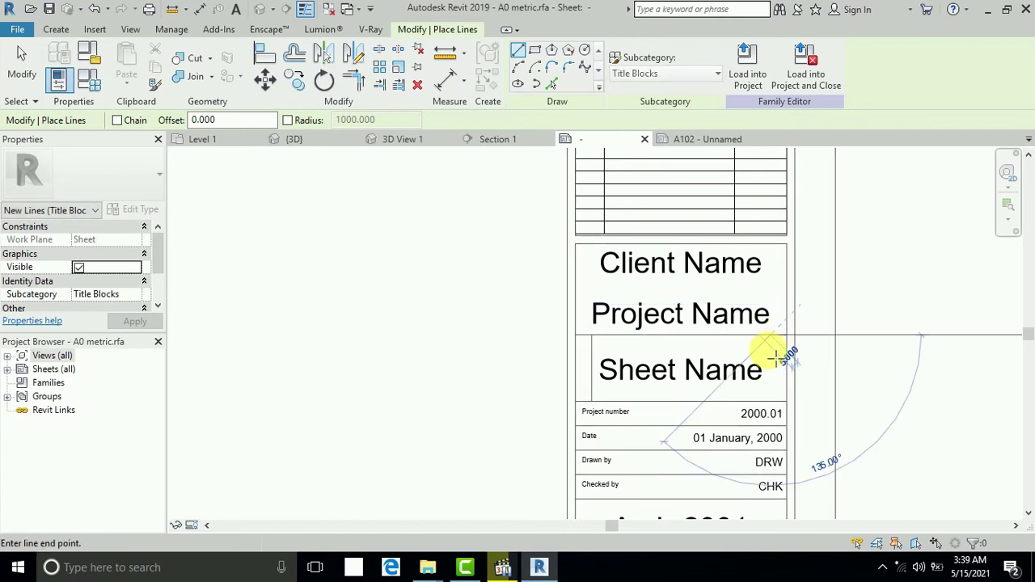
pyautogui.click(770, 402)
pyautogui.press('Escape')
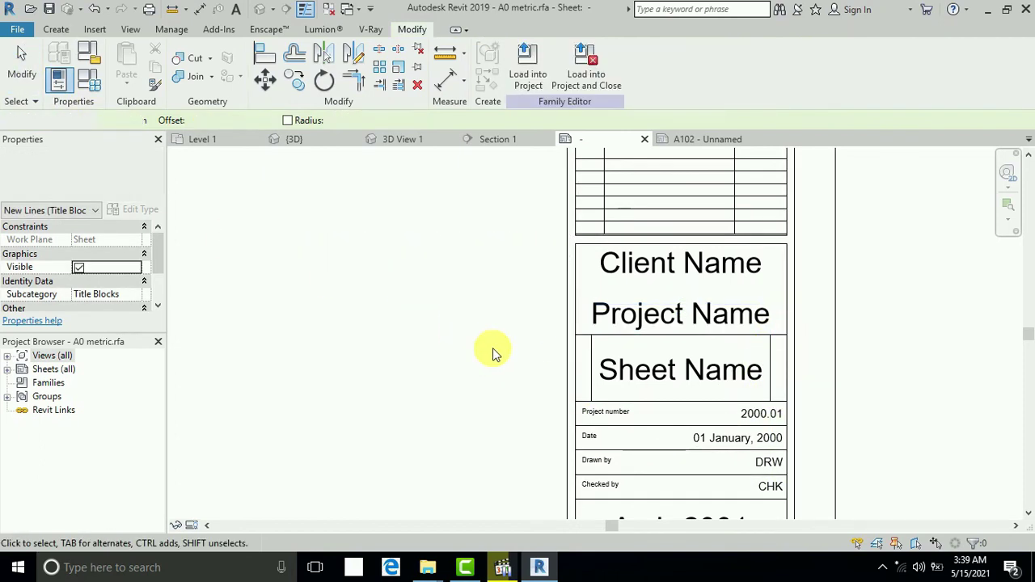
pyautogui.press('Escape')
# Delete the text notes from the large empty cell of the title block and the Autodesk logo above it.
pyautogui.scroll(-5, 811, 376)
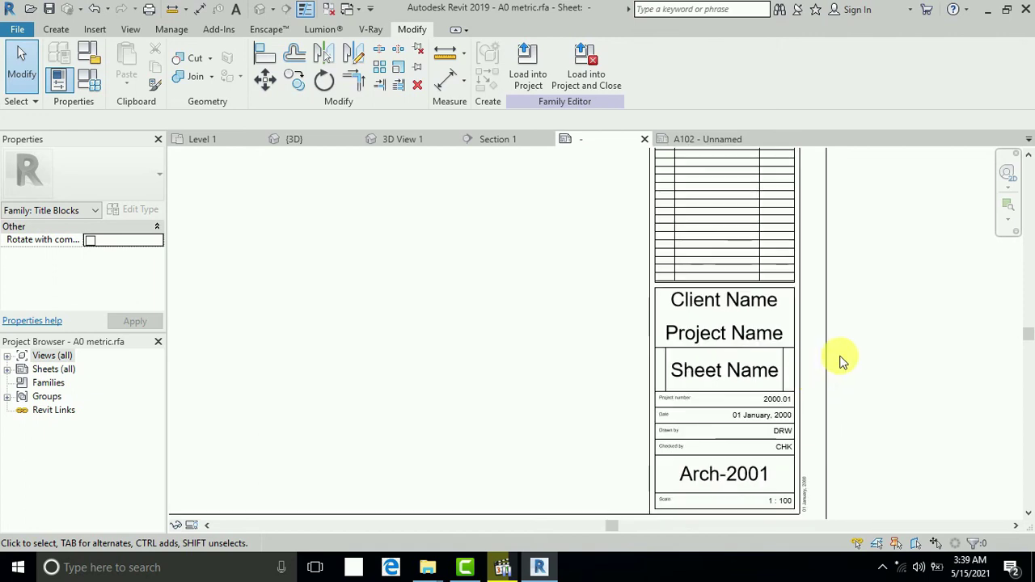
pyautogui.moveTo(811, 277); pyautogui.dragTo(815, 364, button='middle')
pyautogui.click(771, 238)
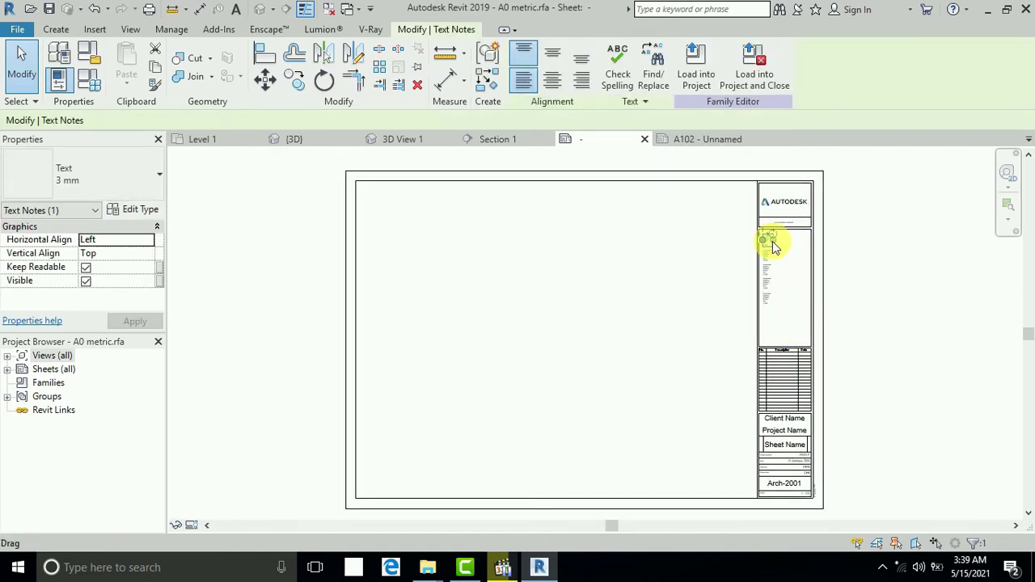
pyautogui.click(768, 260)
pyautogui.click(768, 258)
pyautogui.click(769, 259)
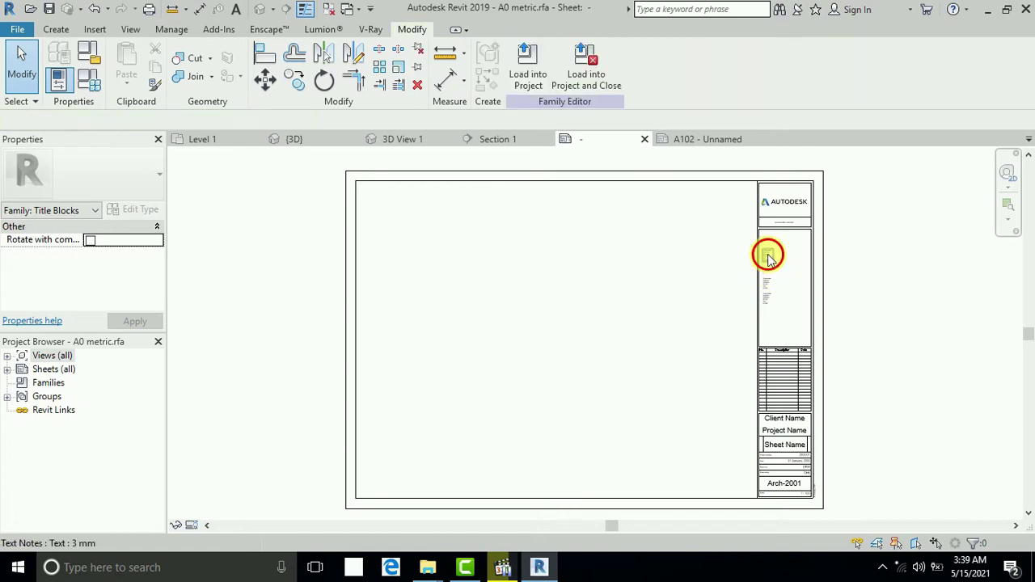
pyautogui.click(774, 289)
pyautogui.click(782, 305)
pyautogui.click(786, 315)
pyautogui.click(790, 323)
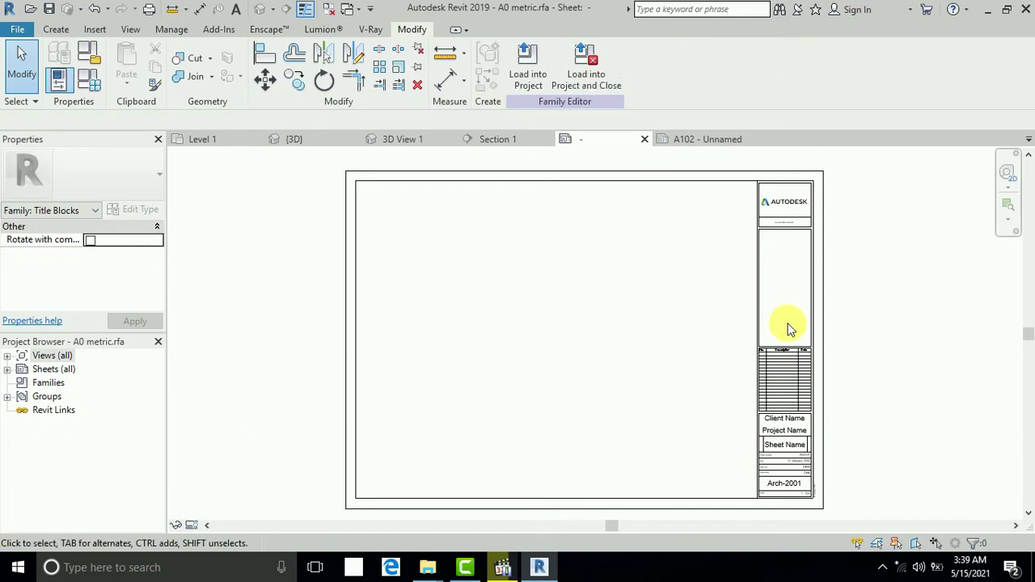
pyautogui.click(790, 210)
pyautogui.press('Delete')
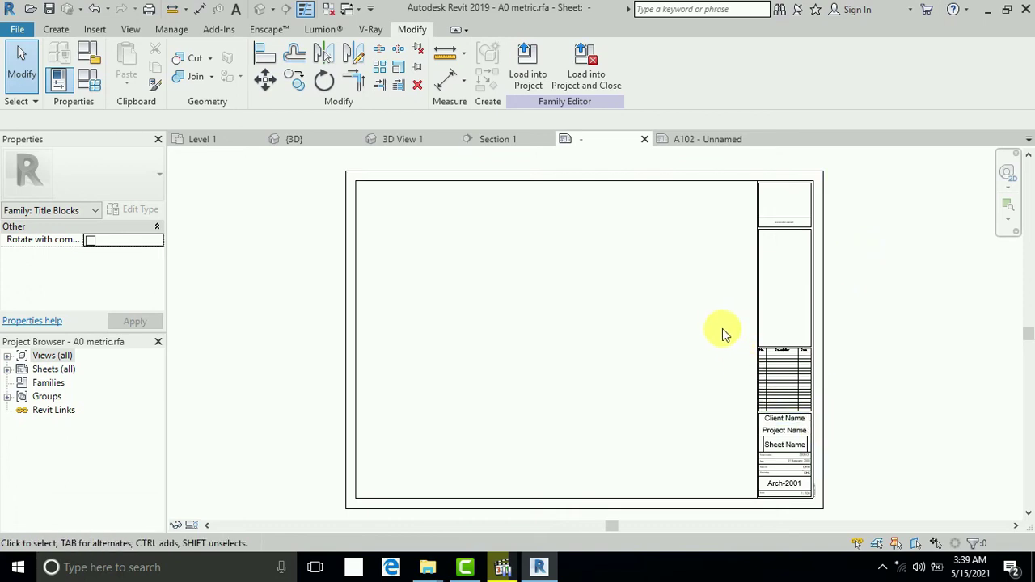
# Shorten the outer border's top line from its right end to about 920 mm.
pyautogui.scroll(-1, 710, 323)
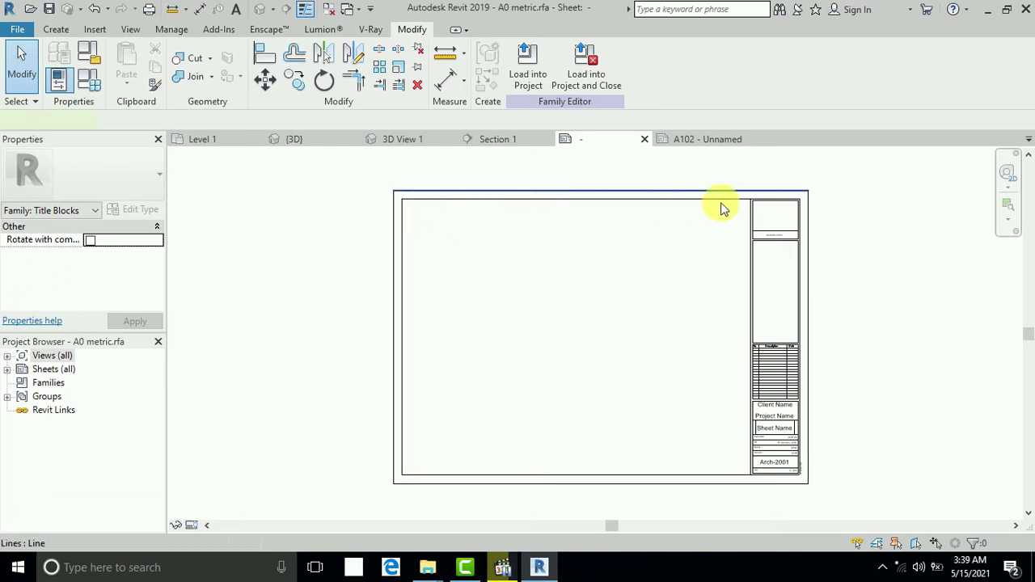
pyautogui.click(761, 191)
pyautogui.moveTo(808, 194); pyautogui.dragTo(716, 191)
pyautogui.click(882, 237)
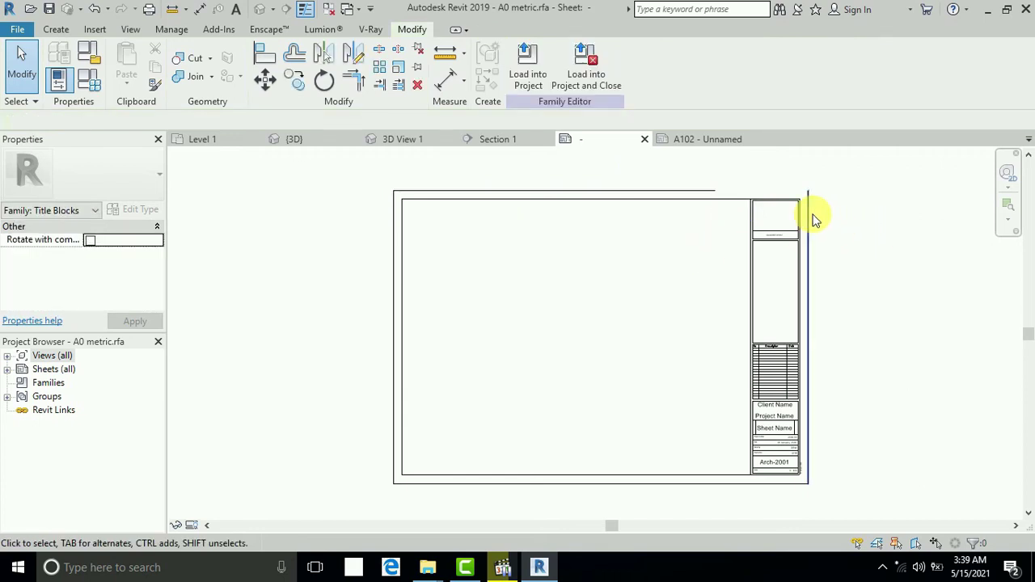
# Measure the length of the outer border's shortened top line.
pyautogui.click(734, 200)
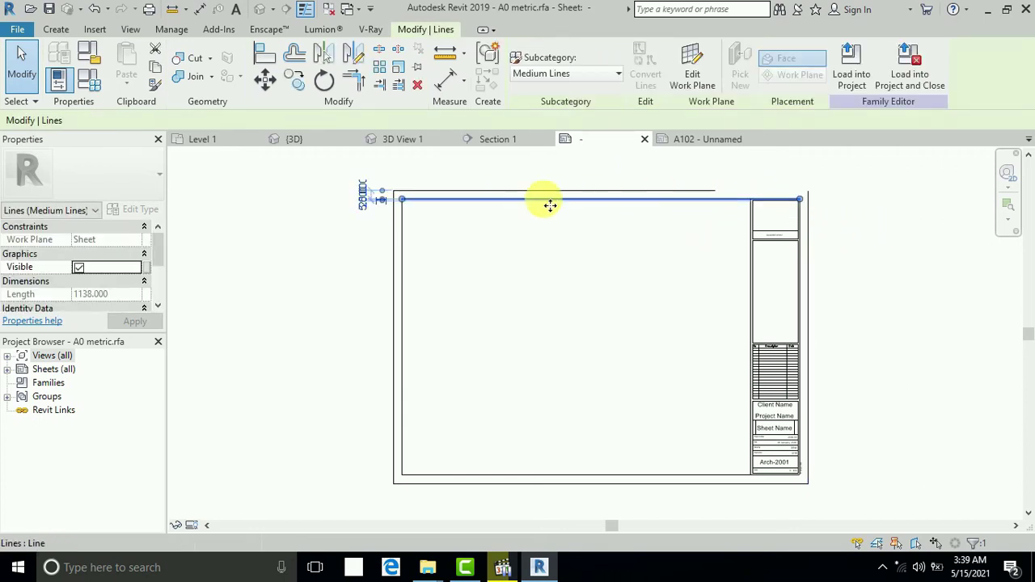
pyautogui.press('Escape')
pyautogui.click(444, 53)
pyautogui.click(394, 188)
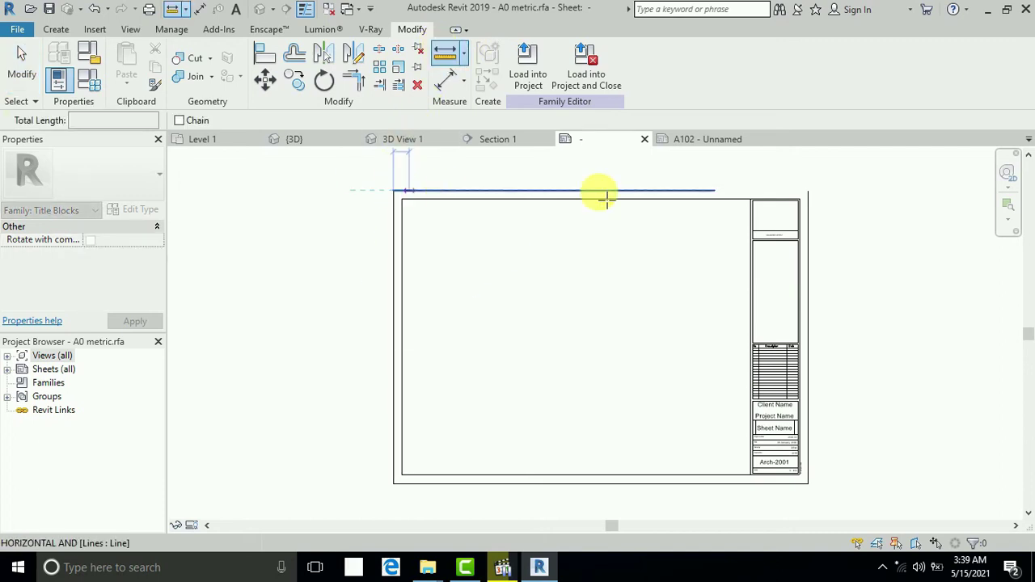
pyautogui.click(718, 171)
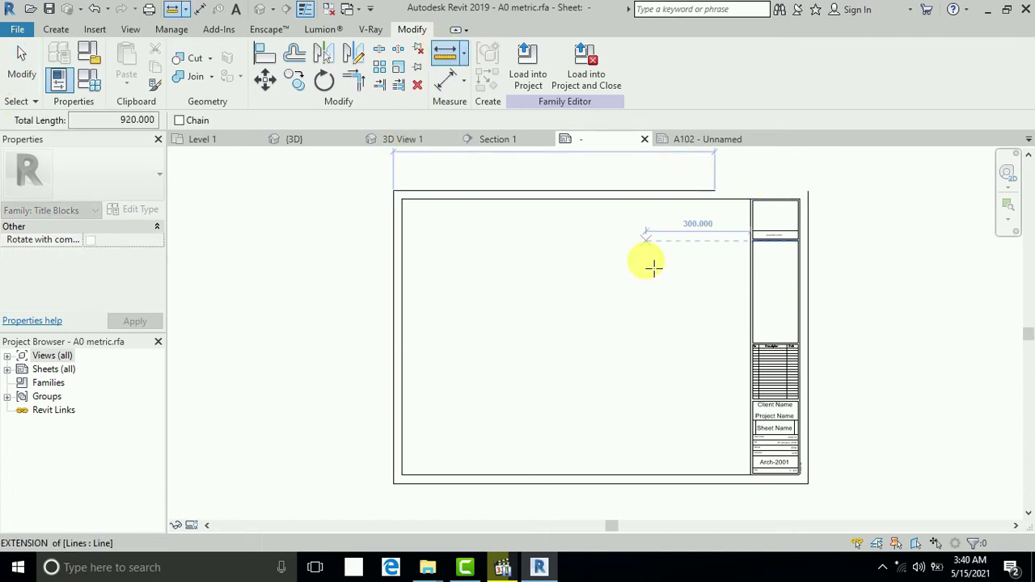
pyautogui.scroll(-2, 626, 243)
pyautogui.click(17, 68)
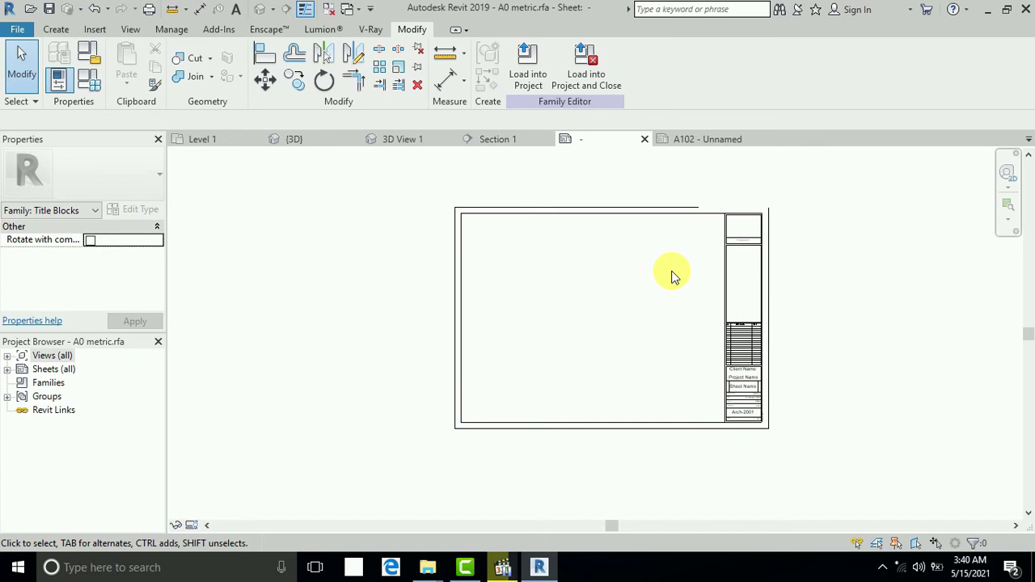
pyautogui.scroll(1, 675, 279)
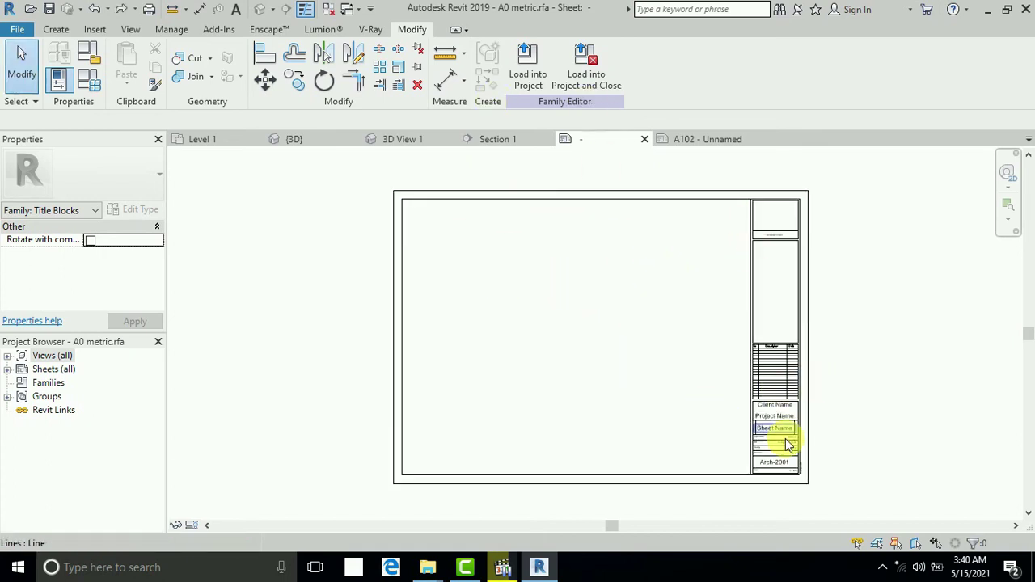
pyautogui.scroll(1, 788, 436)
pyautogui.scroll(-1, 608, 323)
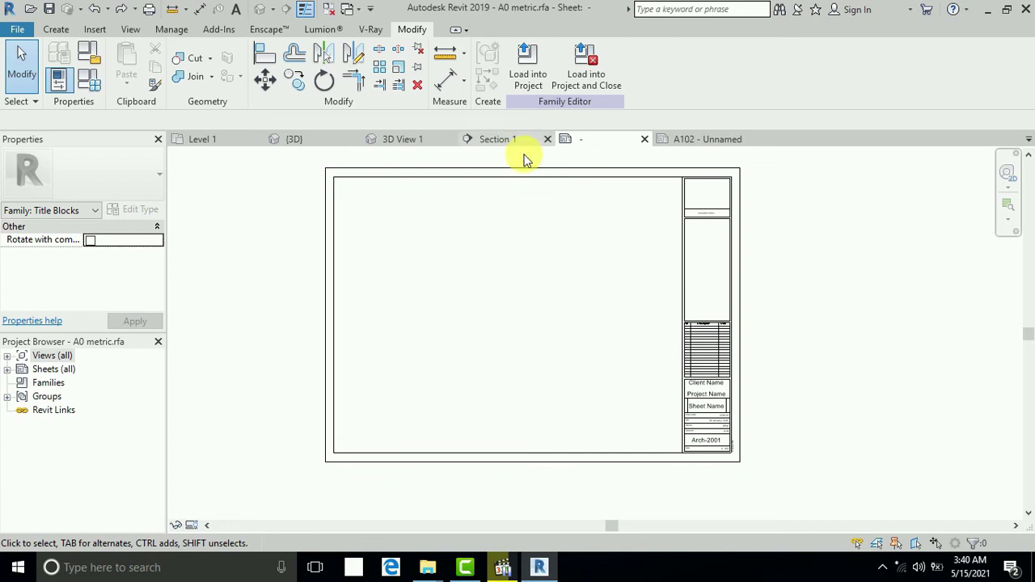
pyautogui.scroll(4, 718, 414)
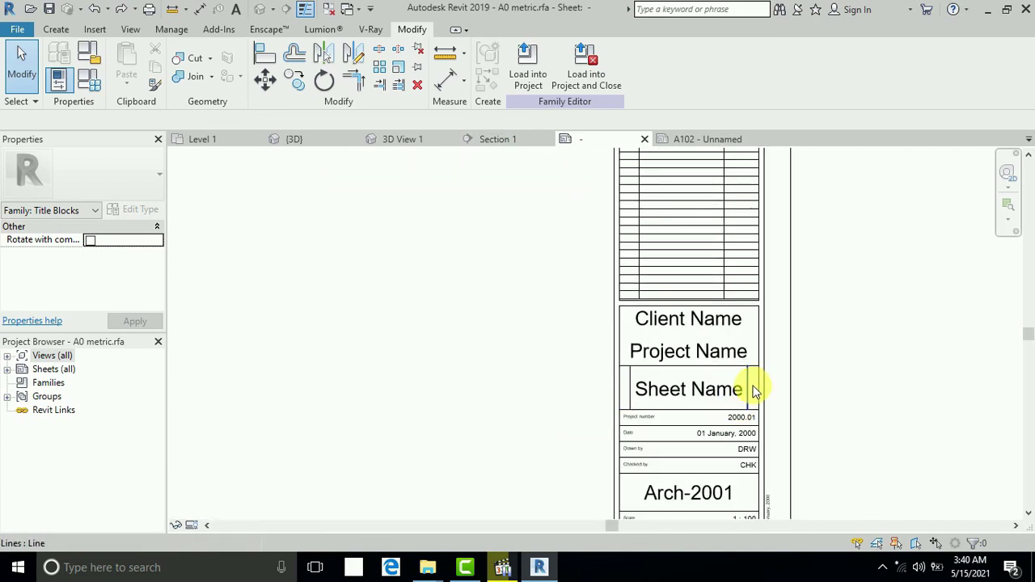
pyautogui.scroll(-1, 647, 391)
pyautogui.scroll(2, 671, 444)
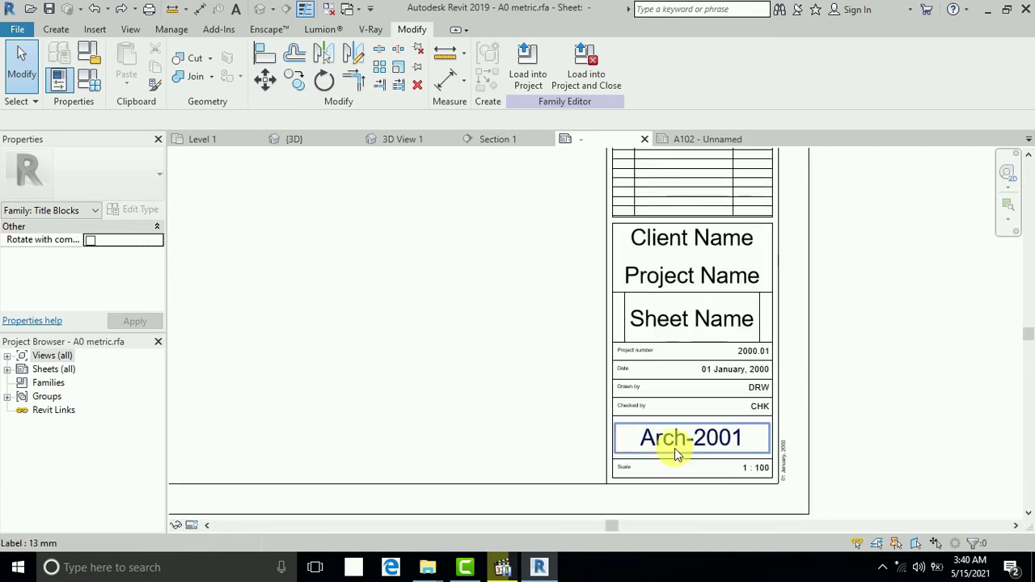
# Delete the sheet number label from the title block and load the family into the project, overwriting the existing version.
pyautogui.click(675, 447)
pyautogui.press('Delete')
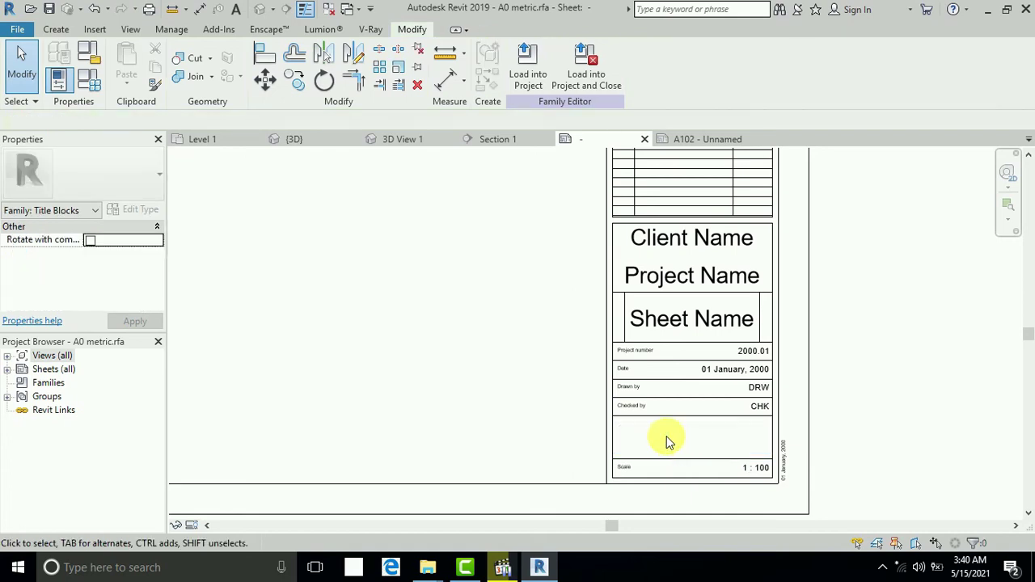
pyautogui.click(528, 74)
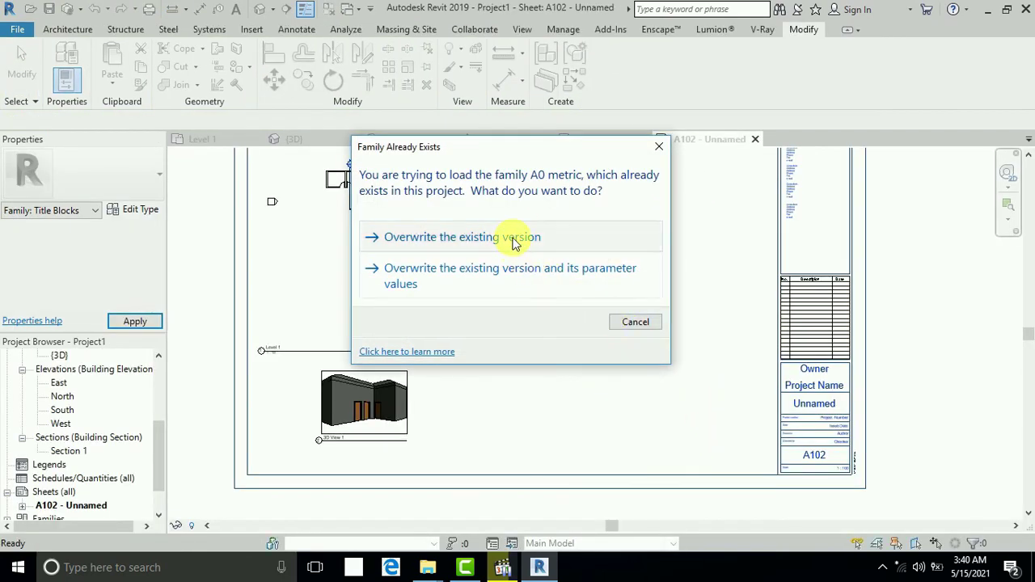
pyautogui.click(512, 237)
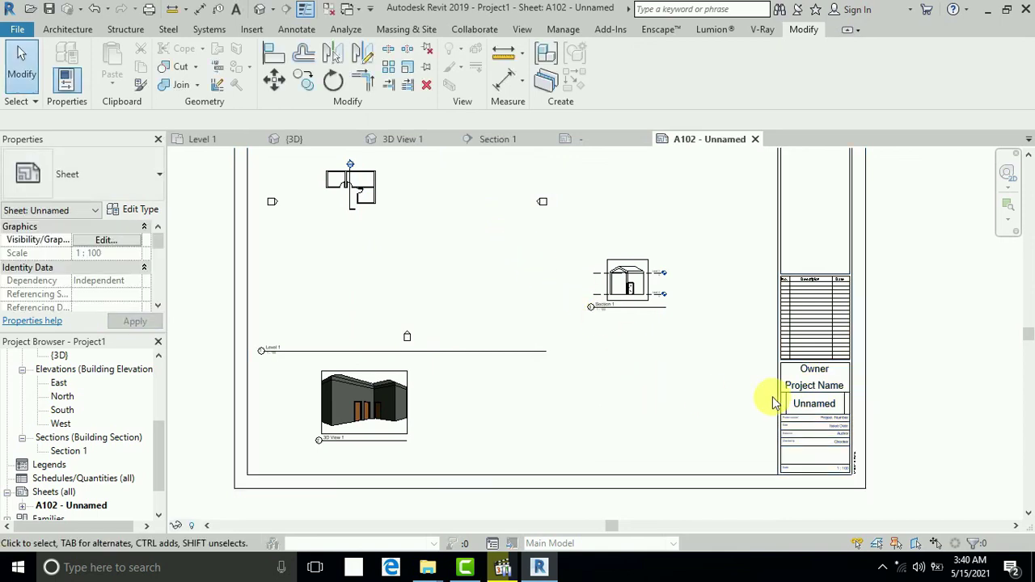
# Examine the reloaded title block and the overall layout on sheet A102.
pyautogui.scroll(2, 812, 412)
pyautogui.scroll(2, 851, 402)
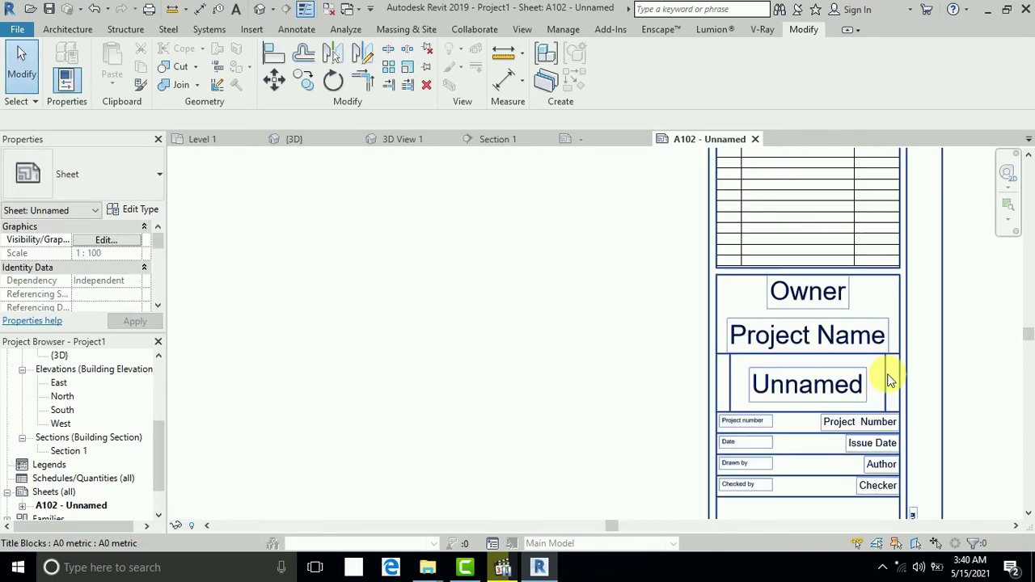
pyautogui.scroll(-1, 747, 361)
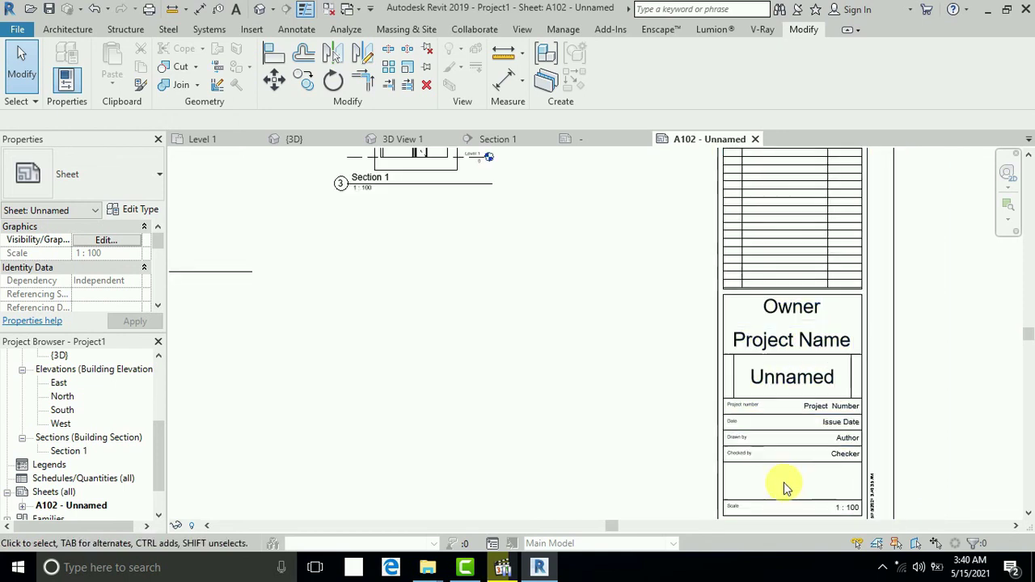
pyautogui.scroll(-4, 776, 493)
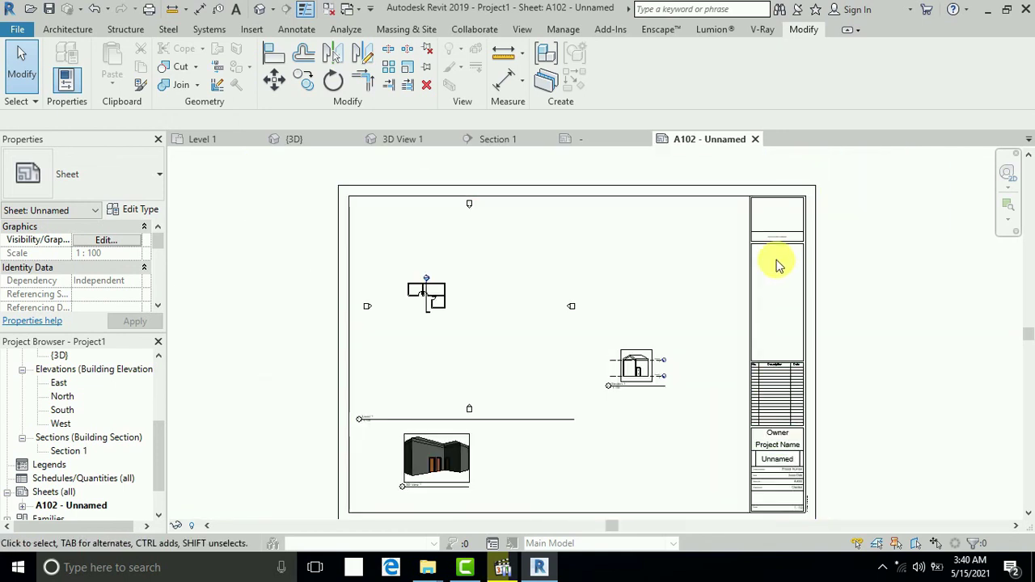
pyautogui.moveTo(689, 434); pyautogui.dragTo(670, 411, button='middle')
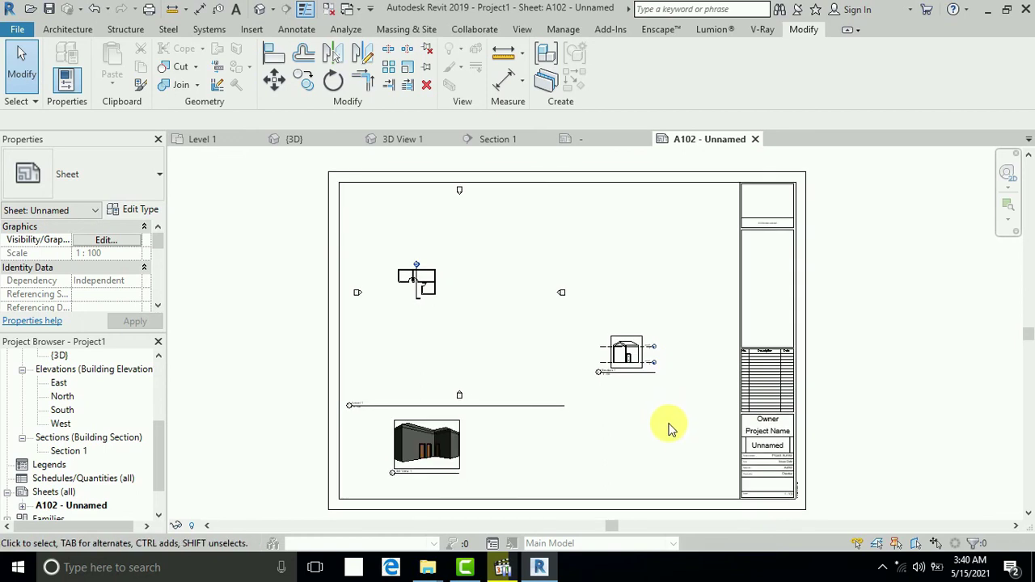
pyautogui.moveTo(674, 436); pyautogui.dragTo(668, 433, button='middle')
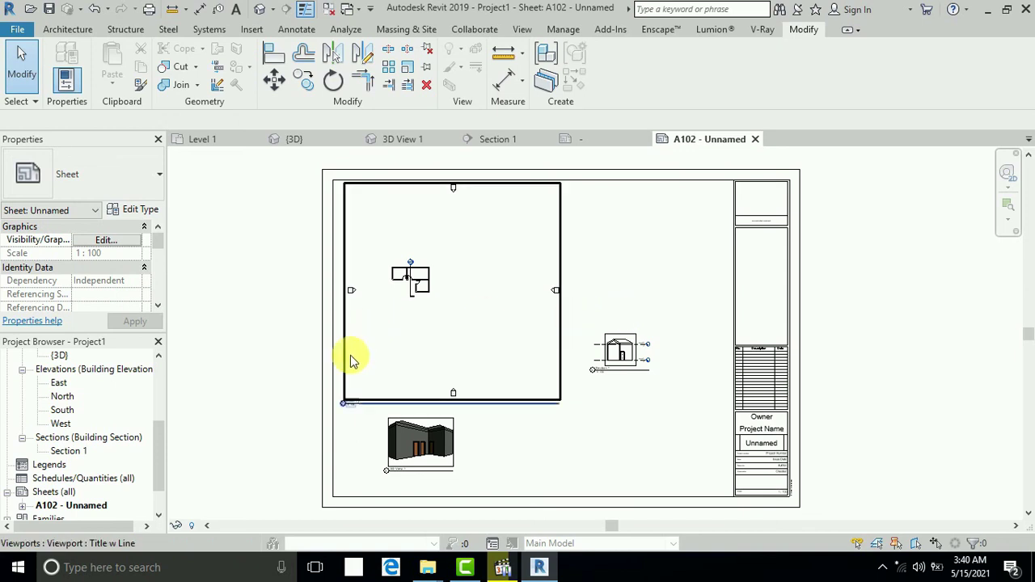
pyautogui.scroll(-1, 156, 471)
pyautogui.click(111, 493)
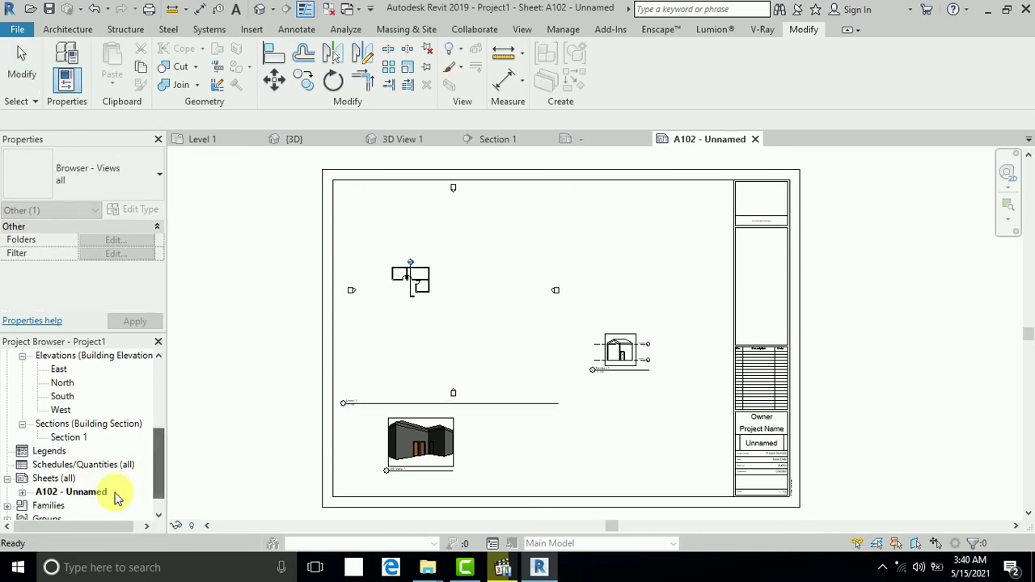
pyautogui.rightClick(95, 494)
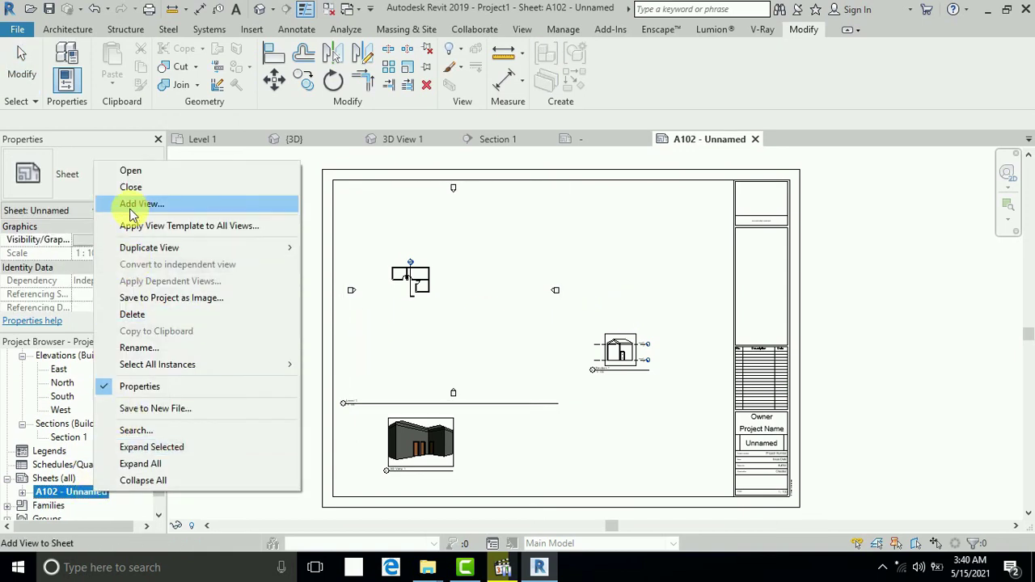
pyautogui.click(97, 506)
# Load the A4 metric title block family and create a new sheet with it, dismissing the save reminder.
pyautogui.click(51, 479)
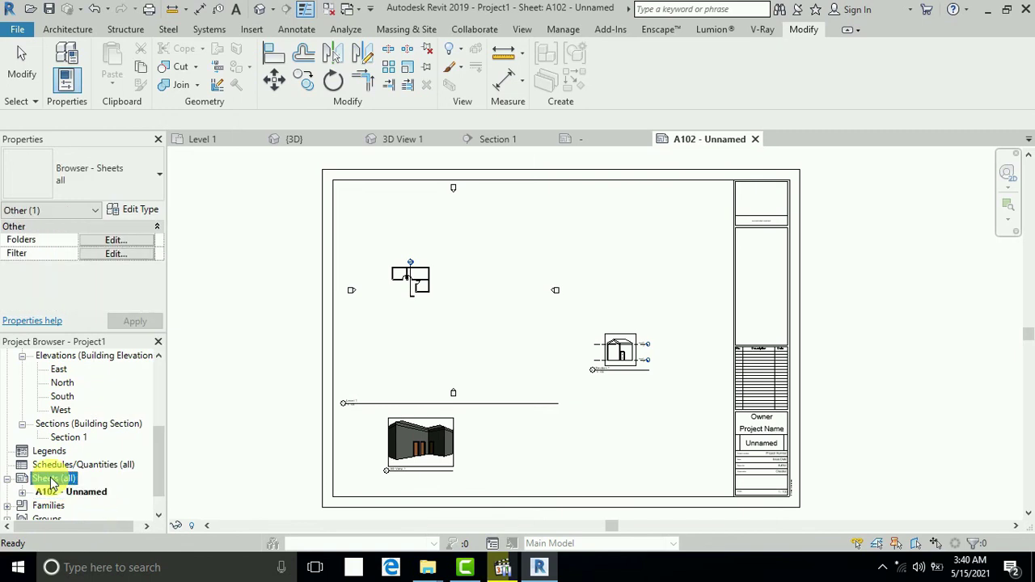
pyautogui.rightClick(49, 479)
pyautogui.click(101, 357)
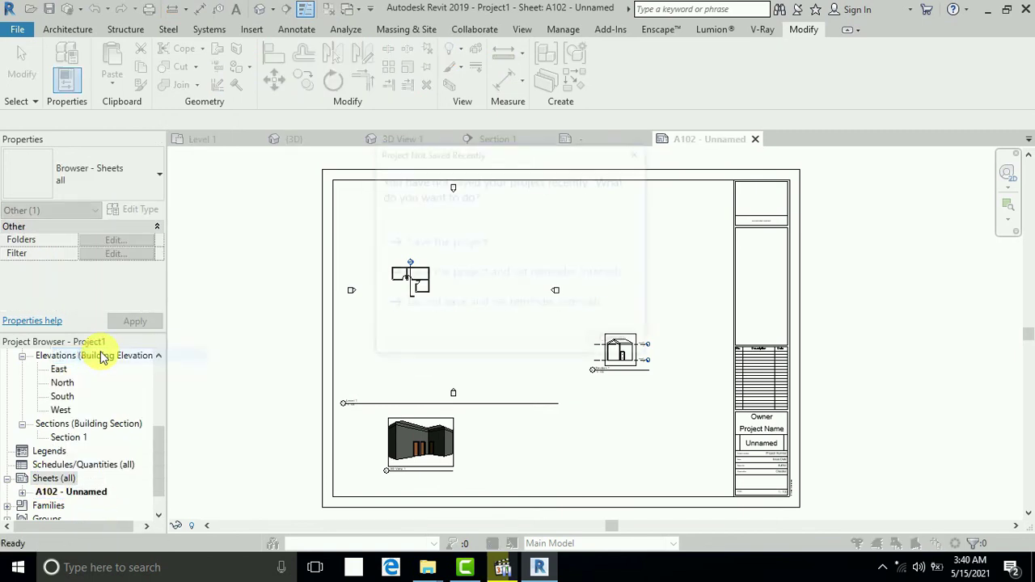
pyautogui.click(639, 153)
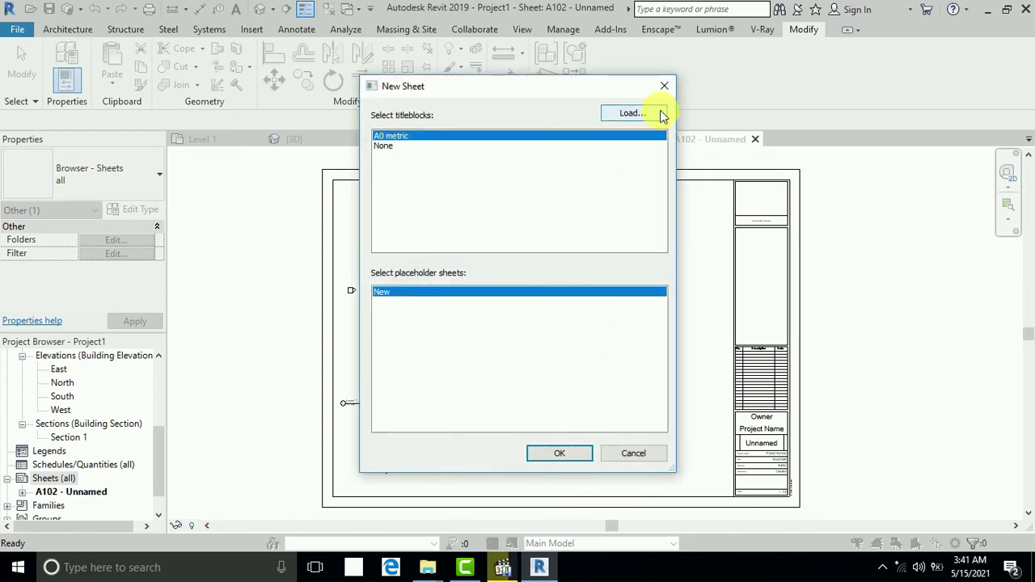
pyautogui.click(658, 114)
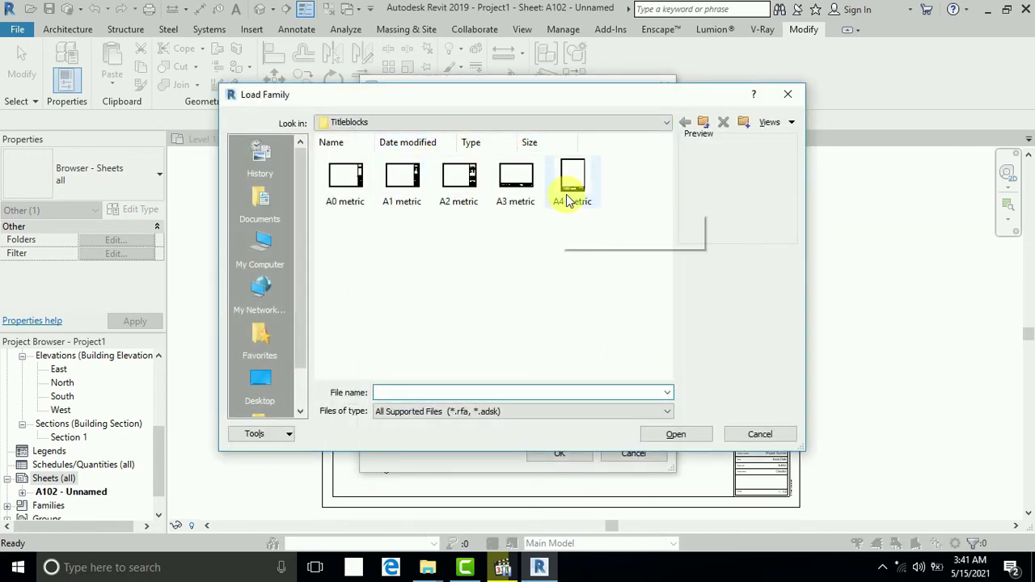
pyautogui.click(571, 194)
pyautogui.click(676, 435)
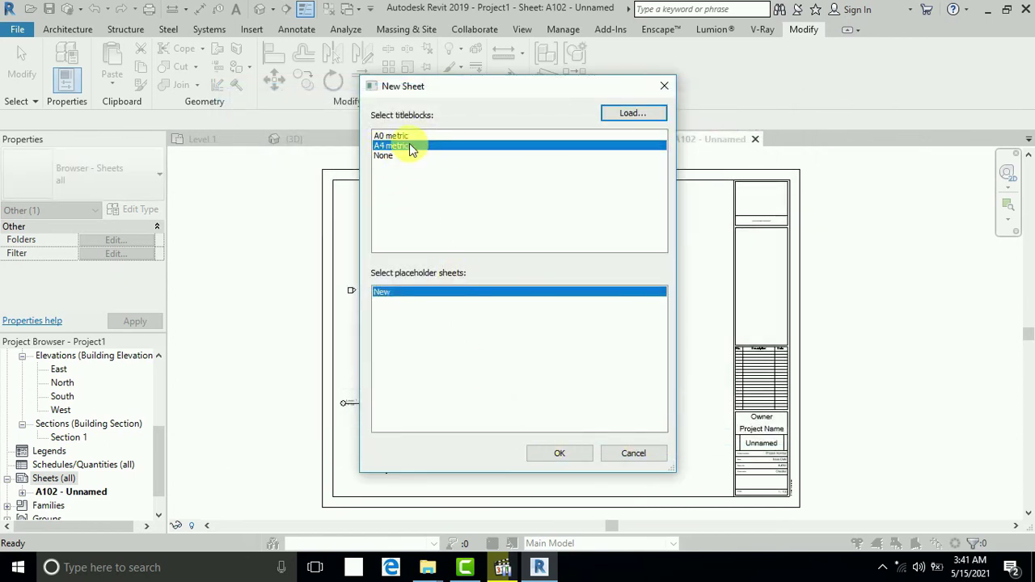
pyautogui.click(541, 453)
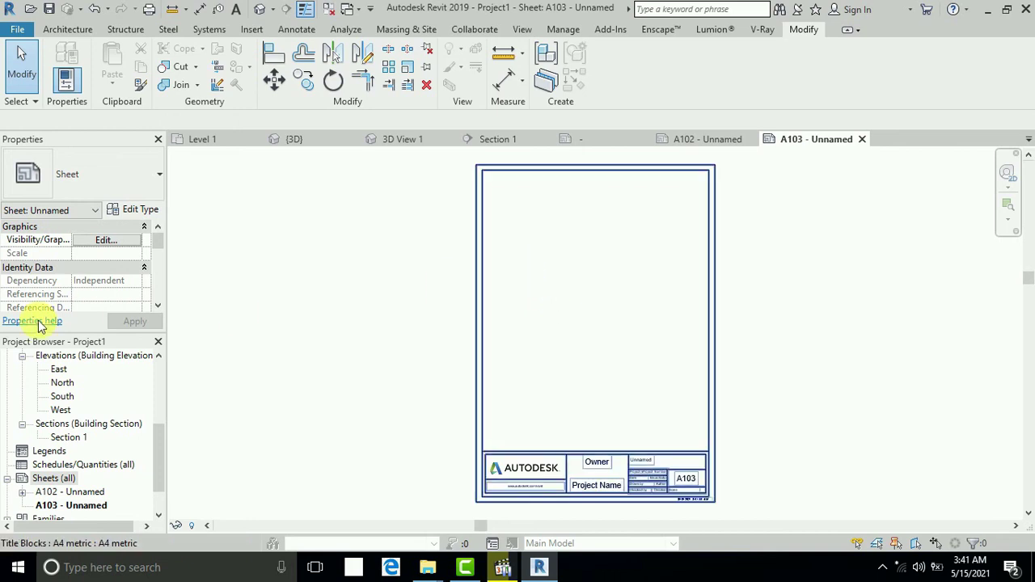
# Look through the project's views and sheets and reopen sheet A102.
pyautogui.moveTo(159, 437); pyautogui.dragTo(158, 369)
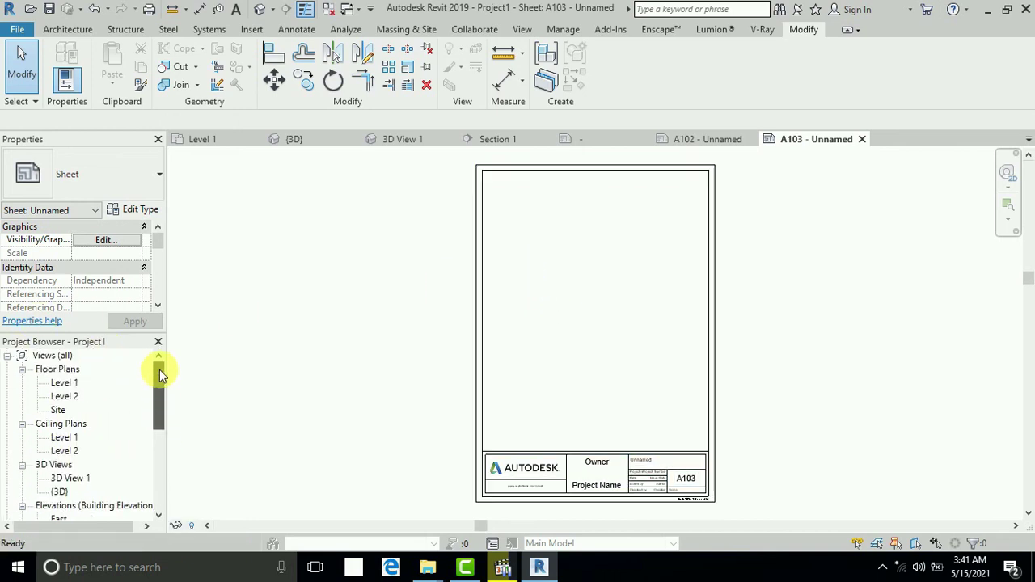
pyautogui.moveTo(160, 418); pyautogui.dragTo(161, 474)
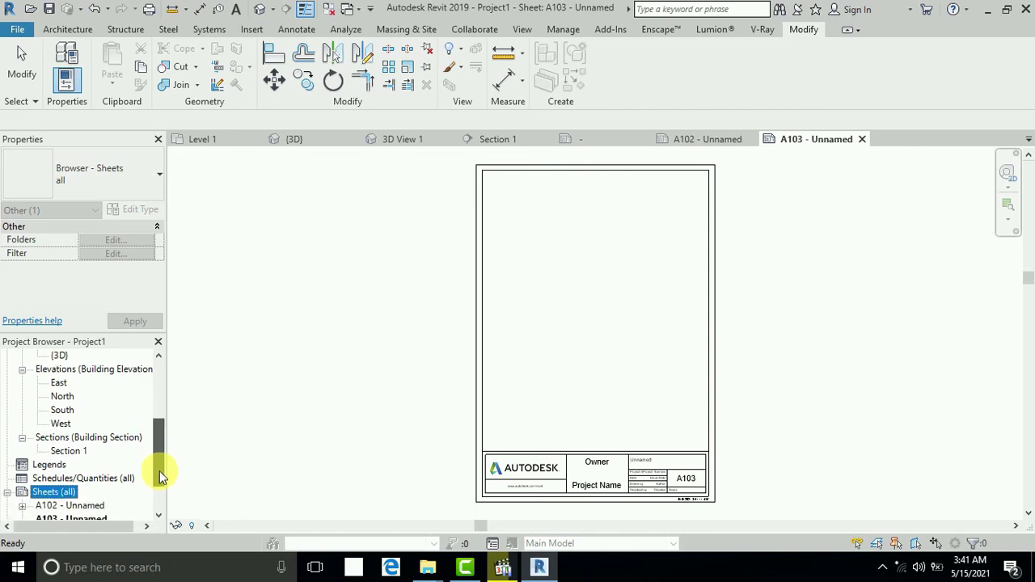
pyautogui.doubleClick(81, 505)
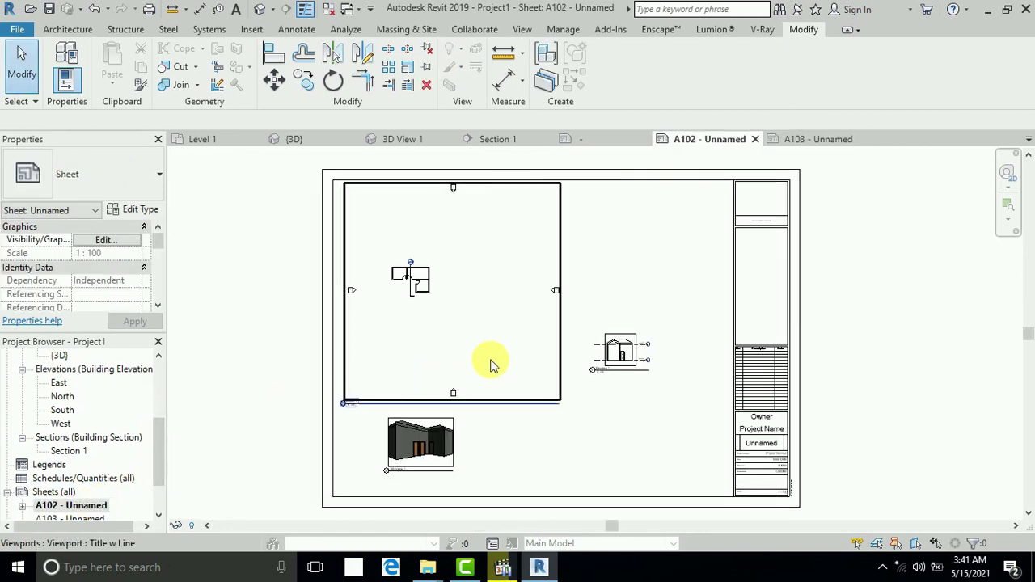
pyautogui.moveTo(623, 358); pyautogui.dragTo(618, 378, button='middle')
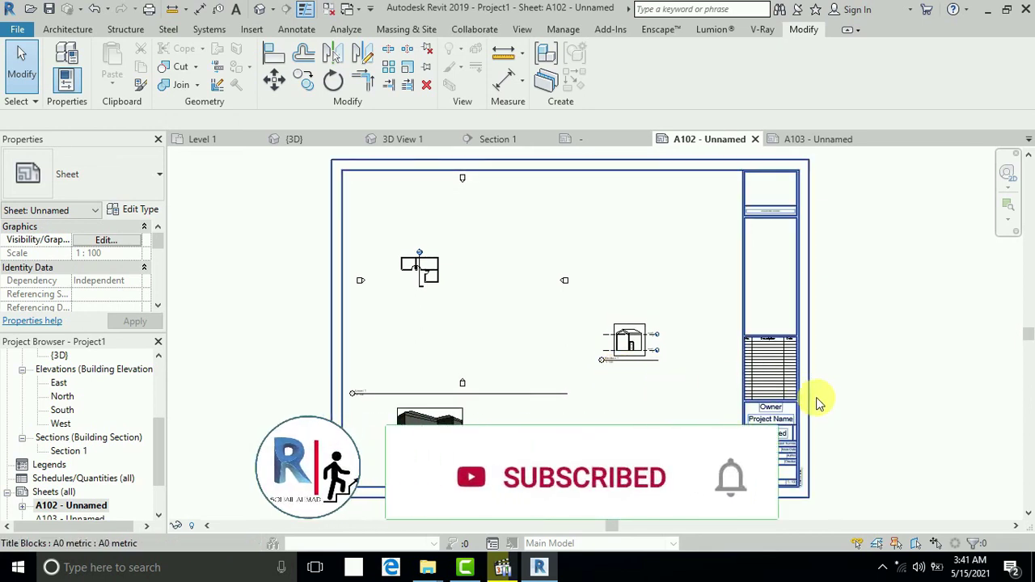